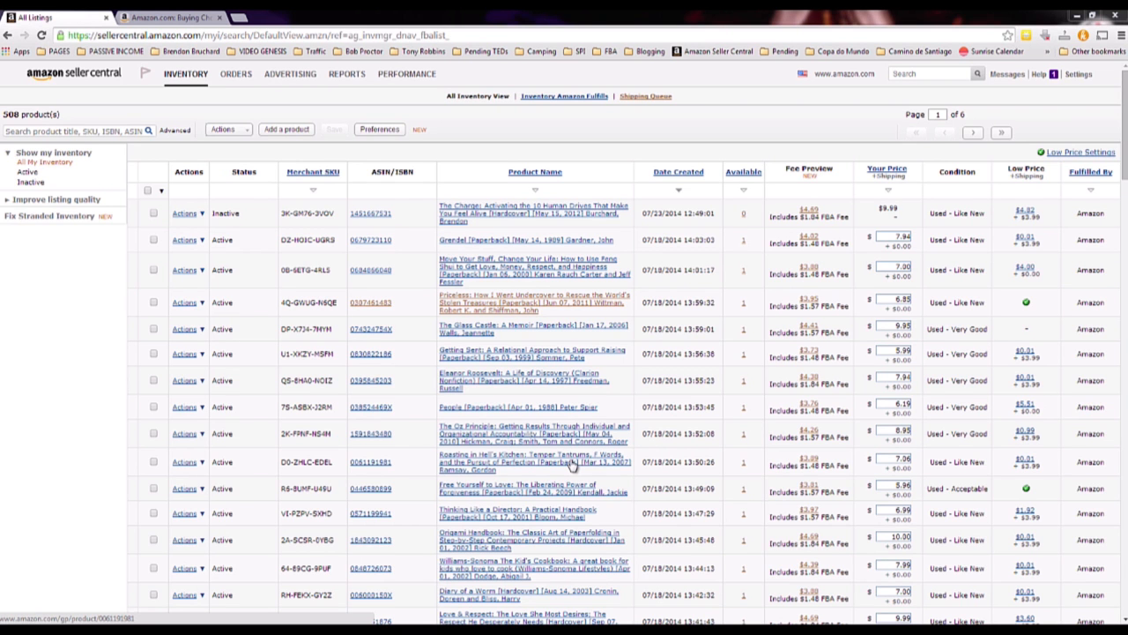
Select every listing on the first inventory page and start Send/Replenish Inventory for them.
{"action": "left_click", "coordinate": [147, 190]}
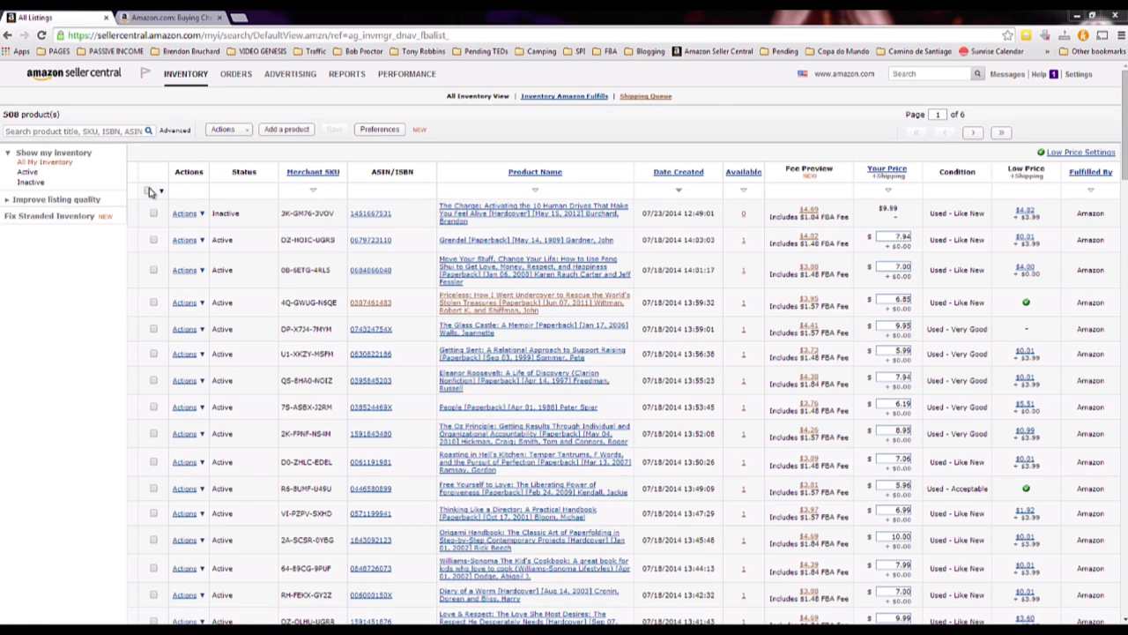
{"action": "scroll", "coordinate": [180, 264], "scroll_direction": "down", "scroll_amount": 5}
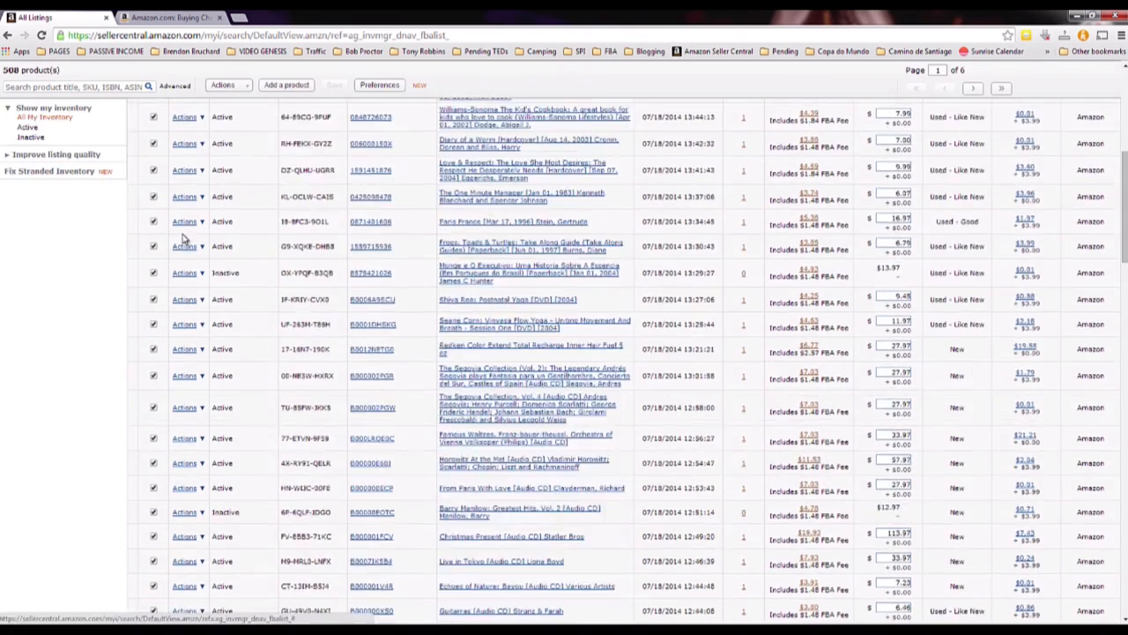
{"action": "scroll", "coordinate": [184, 238], "scroll_direction": "up", "scroll_amount": 6}
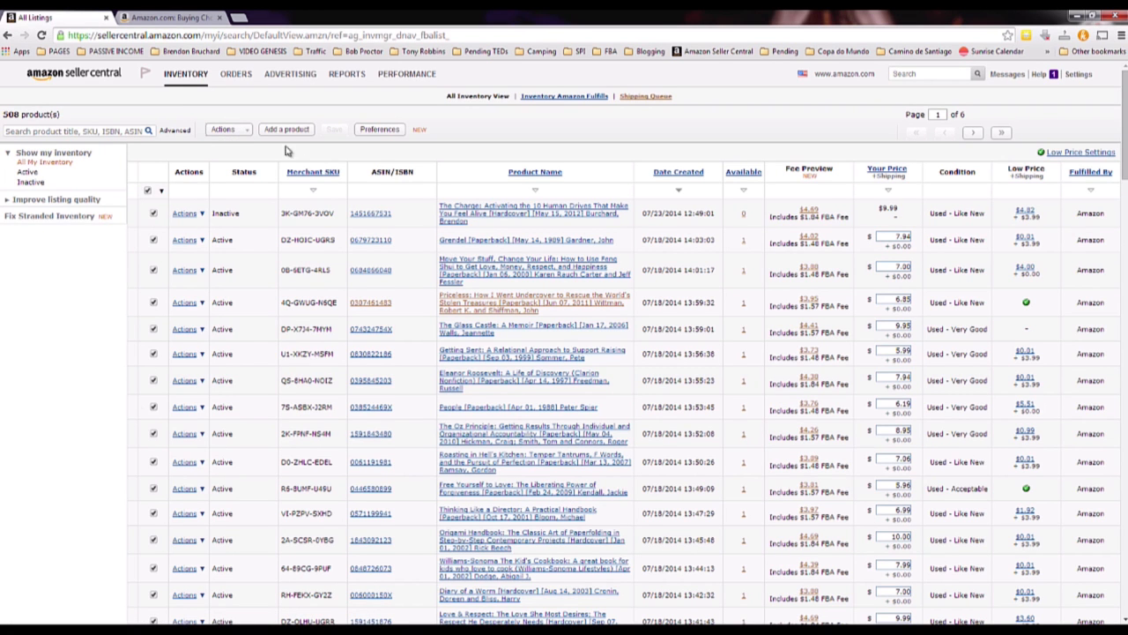
{"action": "left_click", "coordinate": [247, 131]}
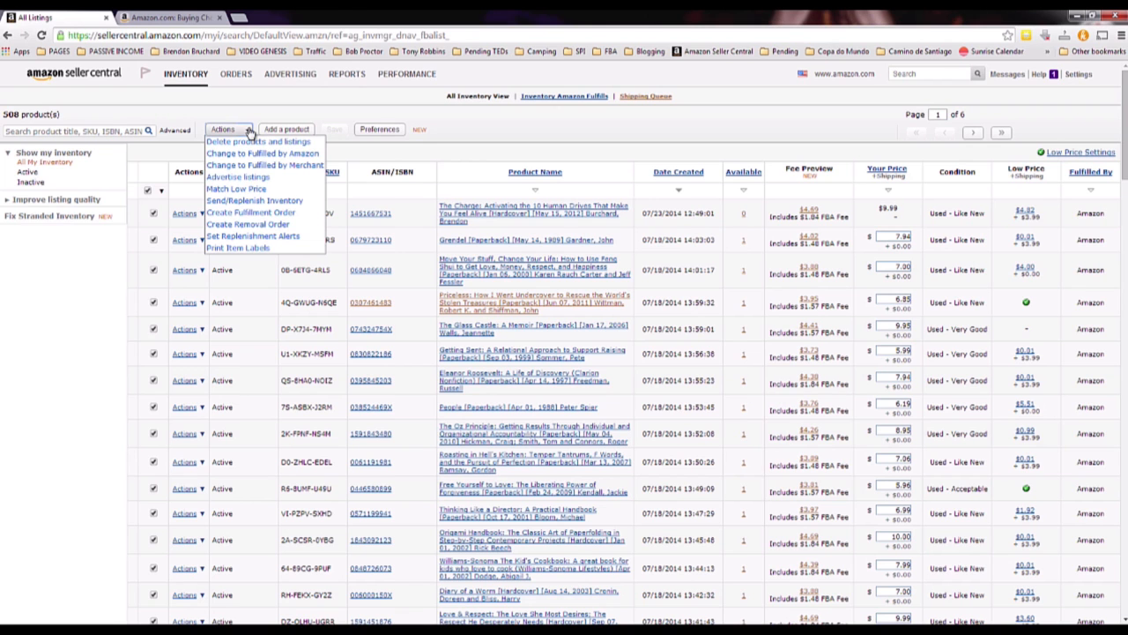
{"action": "left_click", "coordinate": [259, 205]}
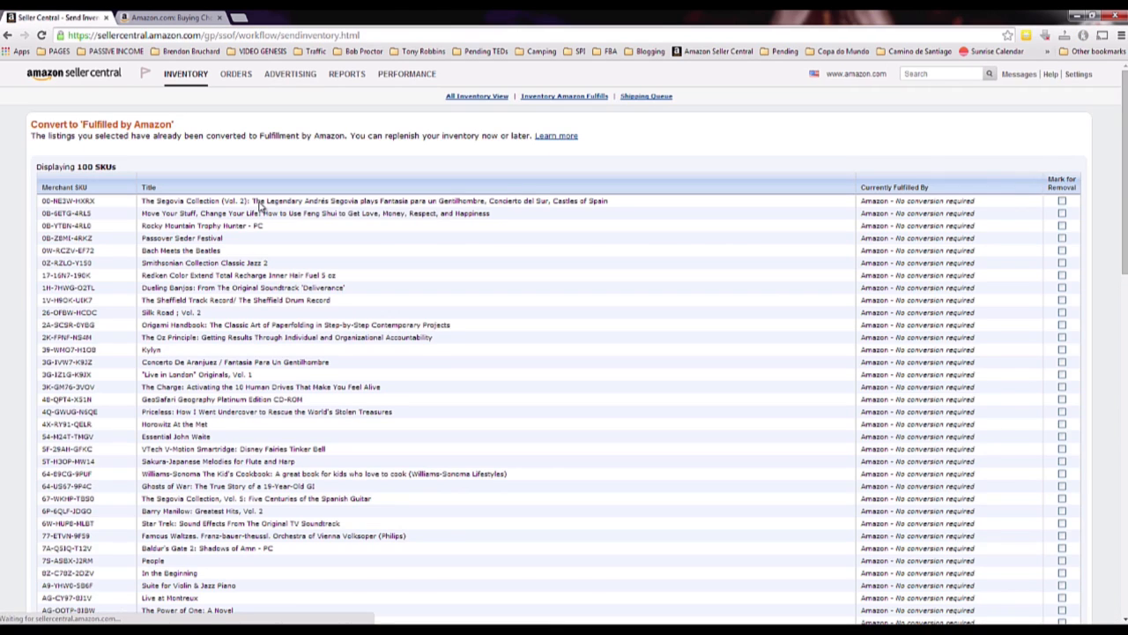
Review the list of selected SKUs without marking any for removal, and proceed to send the inventory.
{"action": "scroll", "coordinate": [259, 202], "scroll_direction": "down", "scroll_amount": 11}
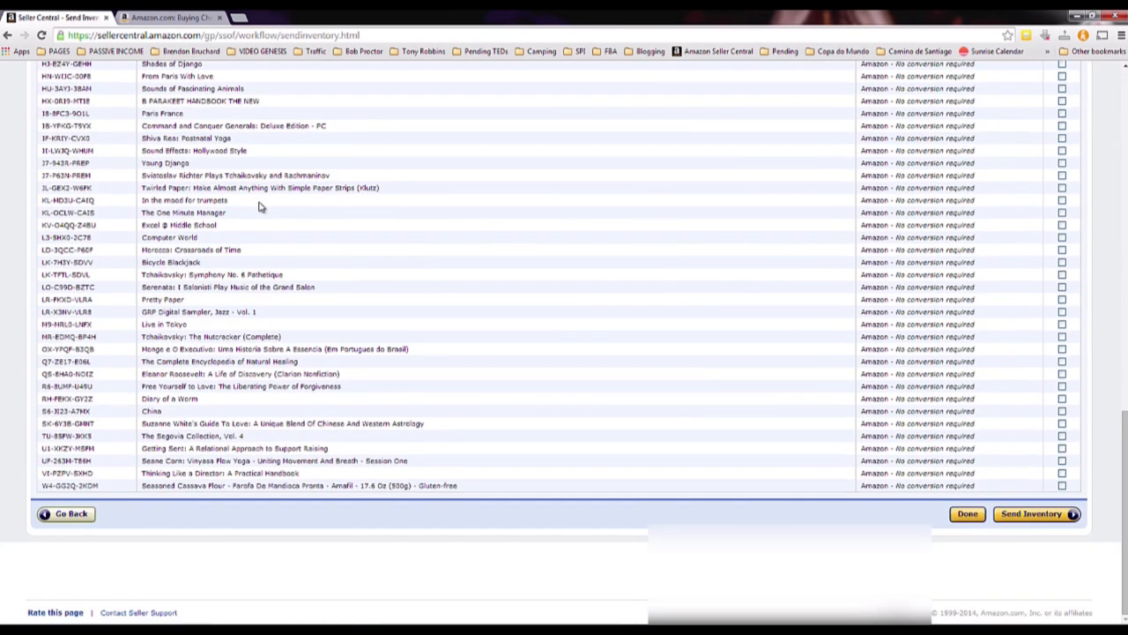
{"action": "scroll", "coordinate": [1062, 424], "scroll_direction": "up", "scroll_amount": 2}
{"action": "scroll", "coordinate": [1049, 405], "scroll_direction": "up", "scroll_amount": 5}
{"action": "scroll", "coordinate": [1025, 382], "scroll_direction": "down", "scroll_amount": 8}
{"action": "left_click", "coordinate": [1039, 519]}
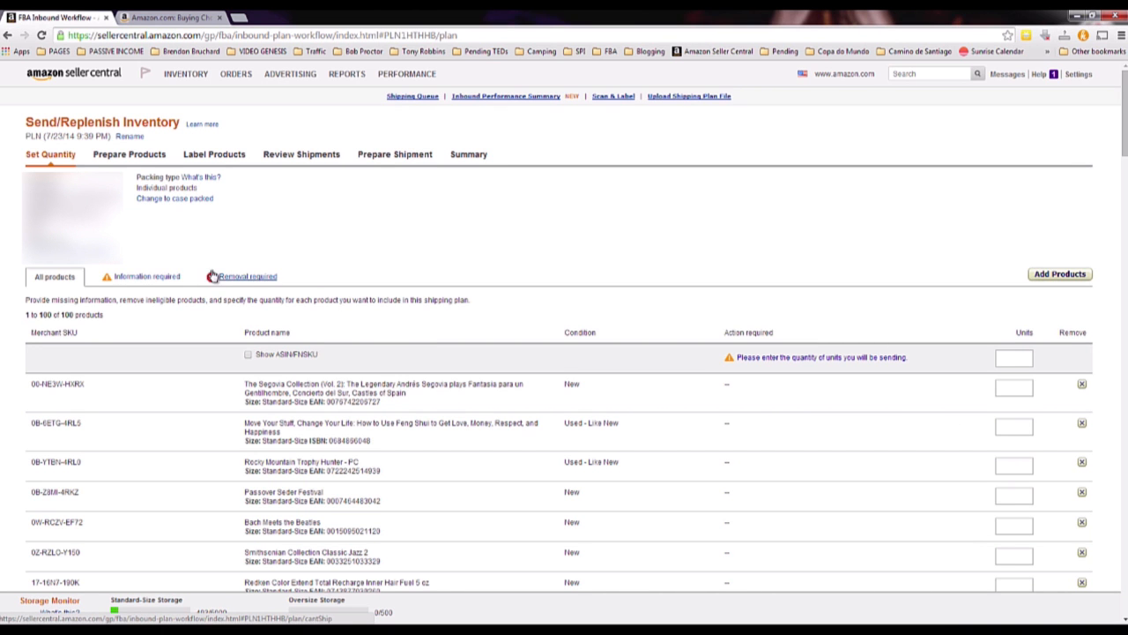
Check the products that need information and those that require removal, and return to all products in the plan.
{"action": "left_click", "coordinate": [141, 277]}
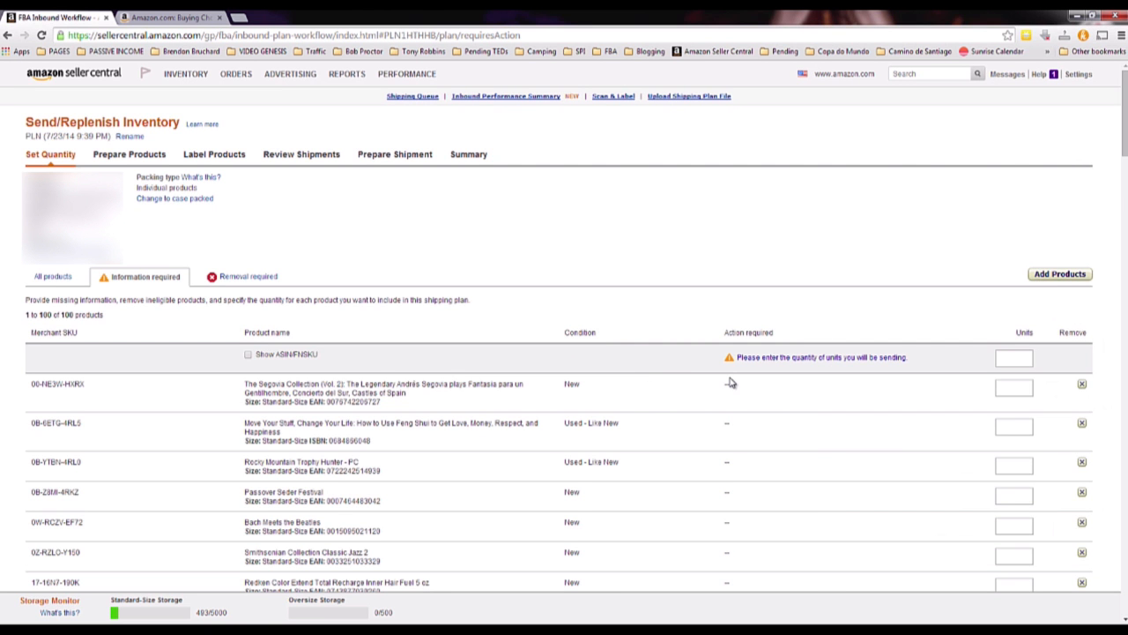
{"action": "left_click", "coordinate": [239, 280]}
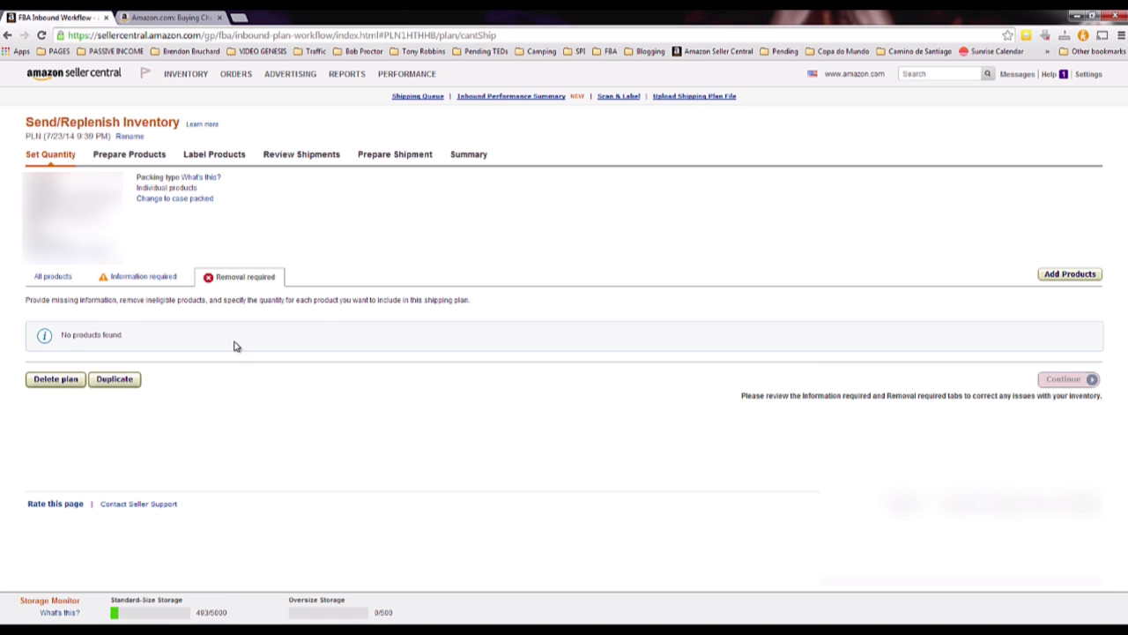
{"action": "left_click", "coordinate": [53, 277]}
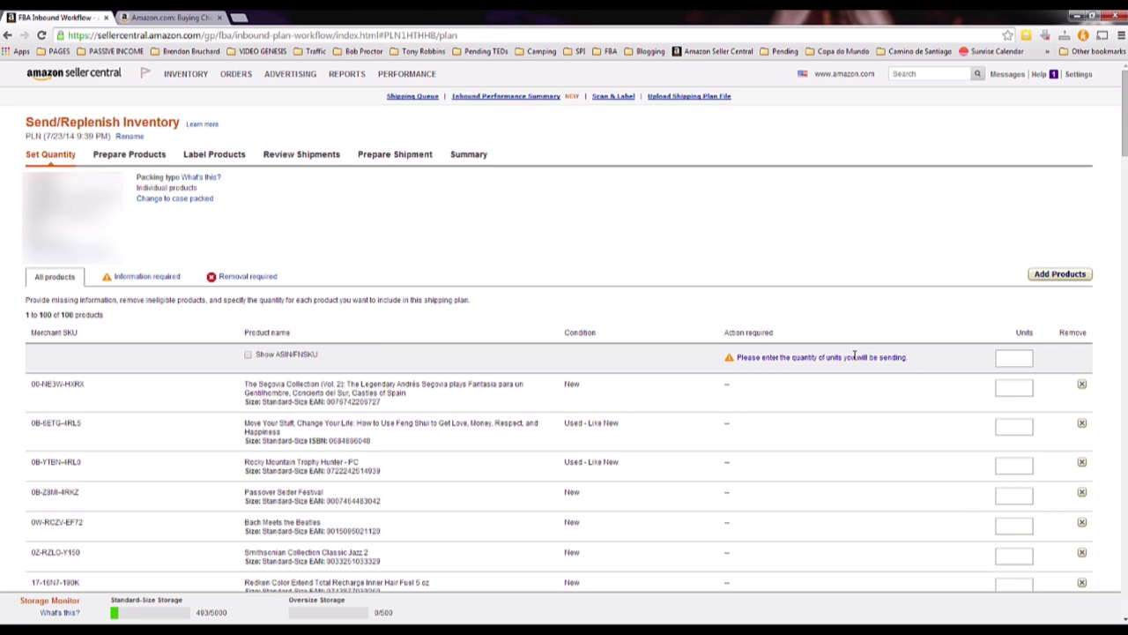
Set the number of units to 1 for all products in the shipping plan at once.
{"action": "left_click", "coordinate": [1004, 357]}
{"action": "scroll", "coordinate": [1018, 405], "scroll_direction": "down", "scroll_amount": 14}
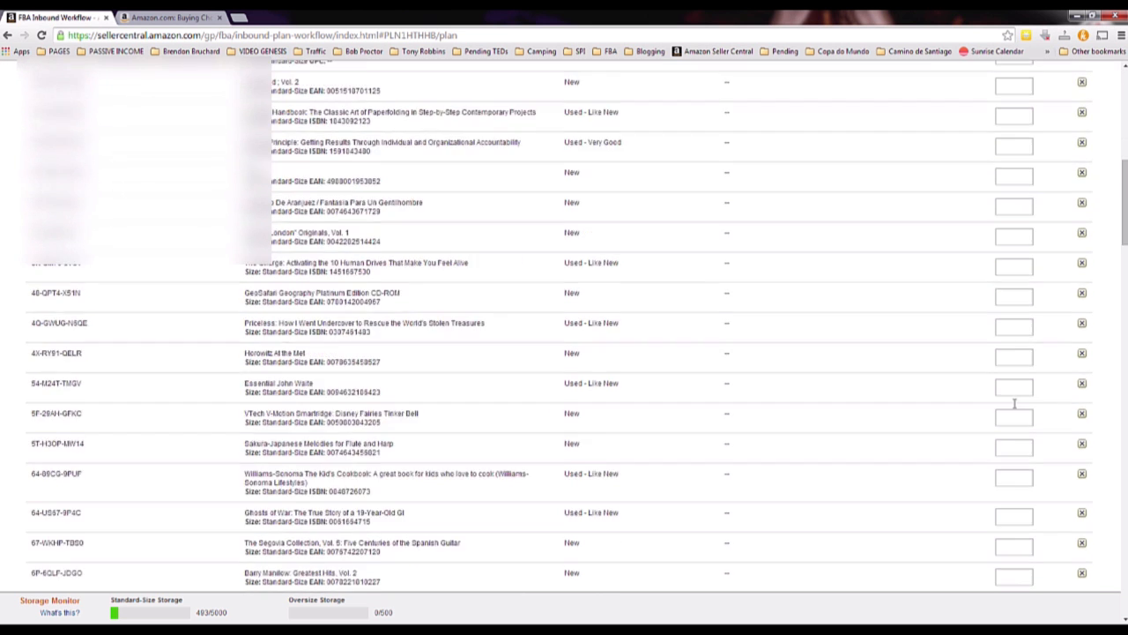
{"action": "scroll", "coordinate": [1014, 404], "scroll_direction": "up", "scroll_amount": 10}
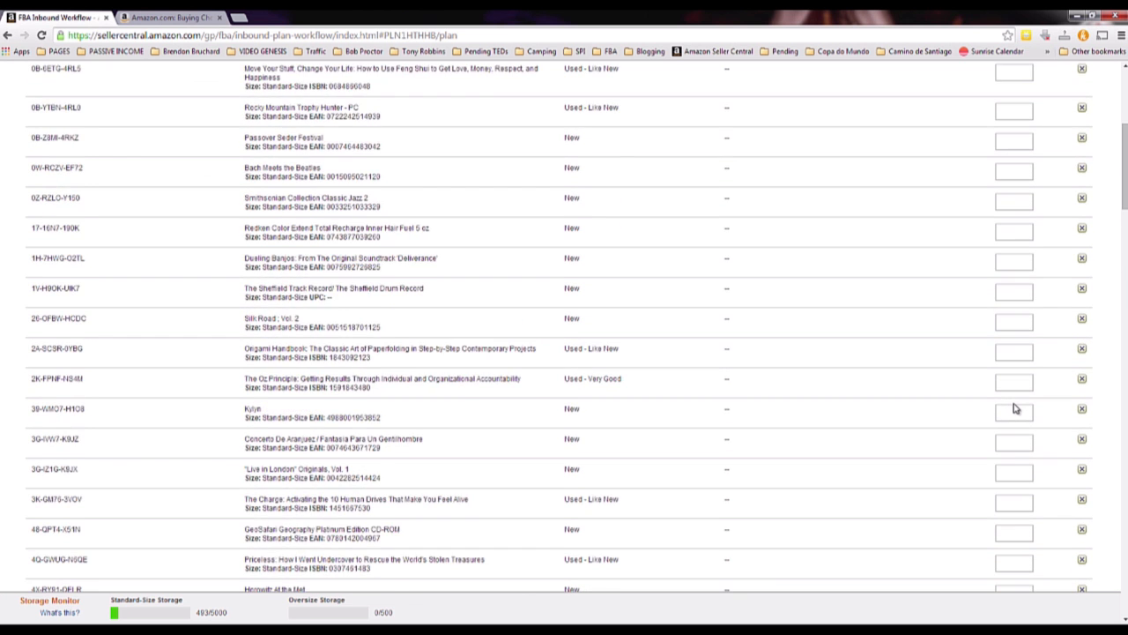
{"action": "scroll", "coordinate": [1014, 404], "scroll_direction": "up", "scroll_amount": 1}
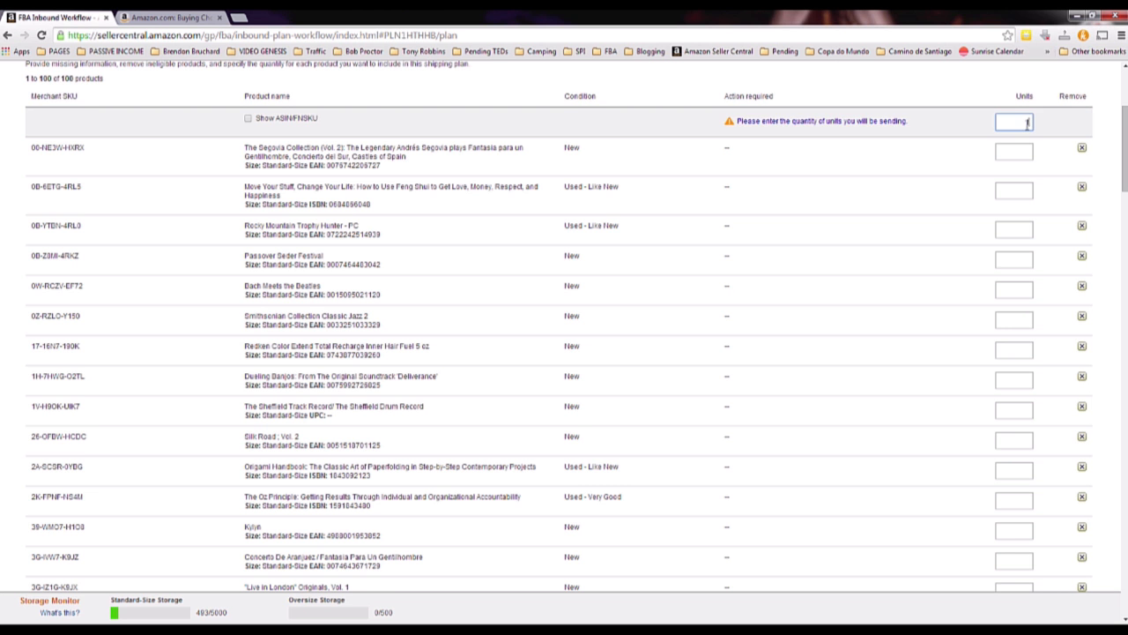
{"action": "type", "text": "1"}
{"action": "scroll", "coordinate": [1022, 406], "scroll_direction": "down", "scroll_amount": 5}
{"action": "scroll", "coordinate": [1020, 401], "scroll_direction": "up", "scroll_amount": 3}
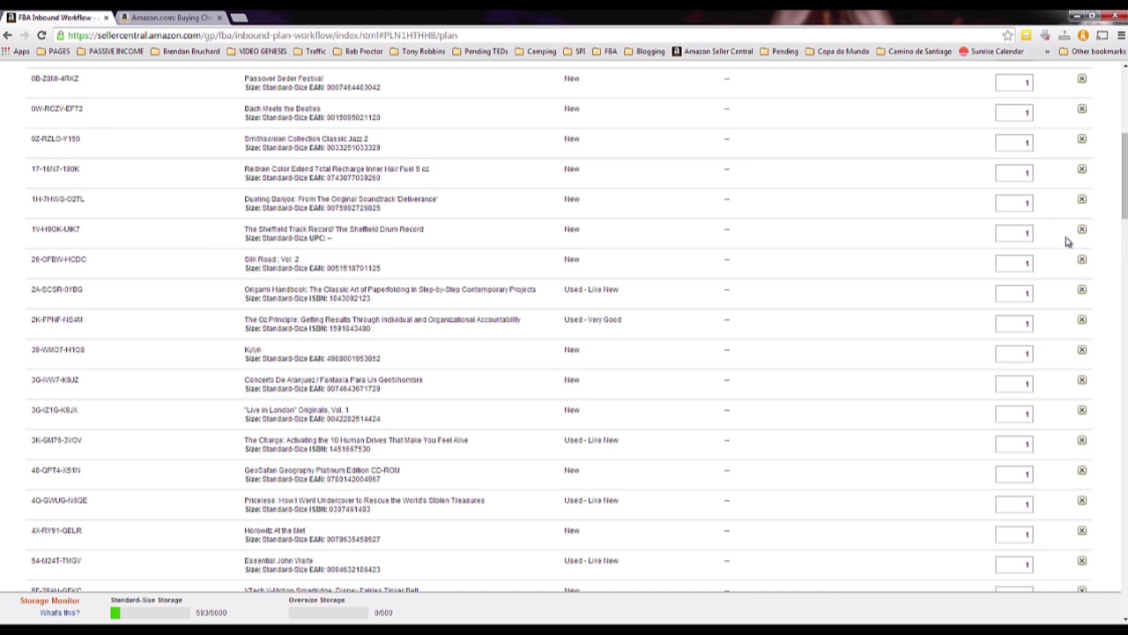
Set the units to 2 for The Sheffield Track Record and 5 for "Live in London" Originals, Vol. 1, and continue to product preparation.
{"action": "left_click", "coordinate": [1025, 233]}
{"action": "type", "text": "2"}
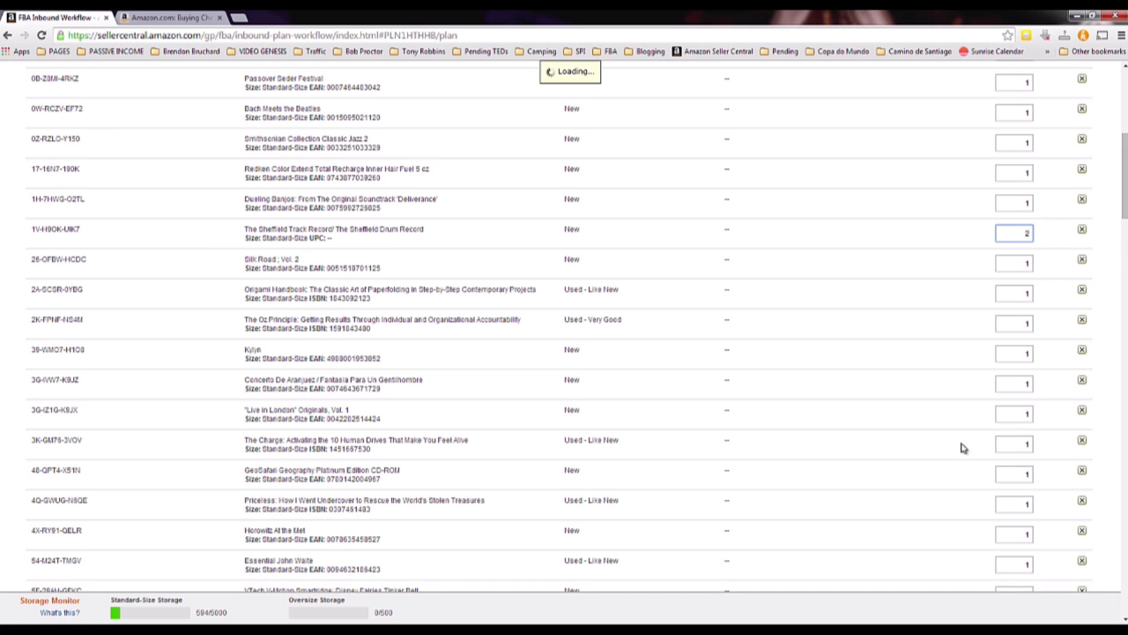
{"action": "left_click", "coordinate": [1000, 416]}
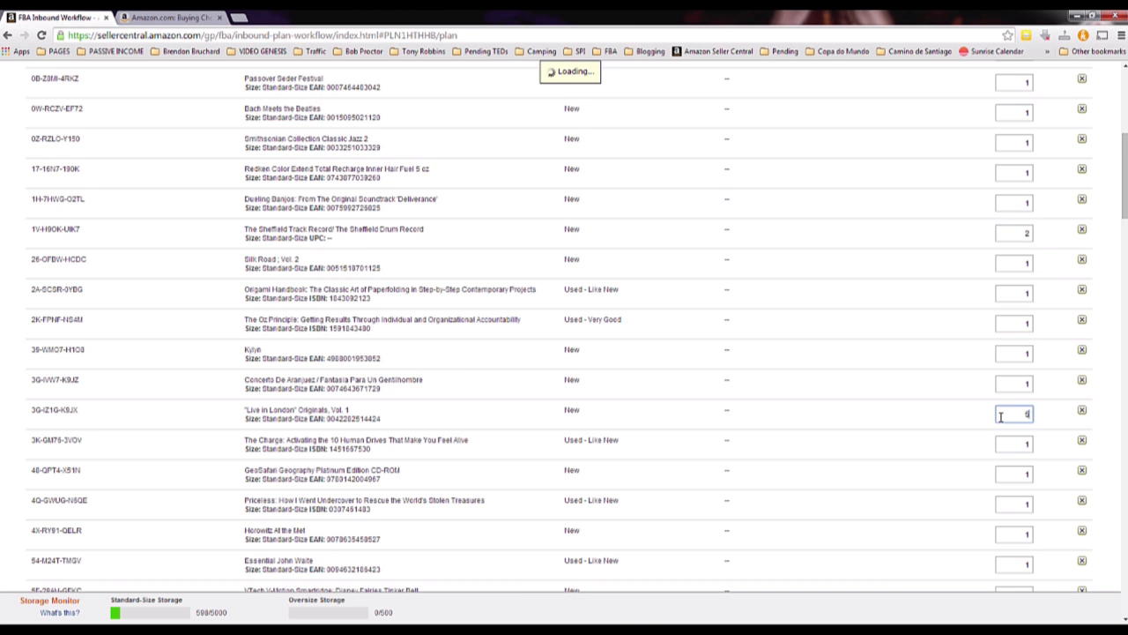
{"action": "scroll", "coordinate": [1001, 416], "scroll_direction": "down", "scroll_amount": 20}
{"action": "scroll", "coordinate": [1000, 416], "scroll_direction": "down", "scroll_amount": 15}
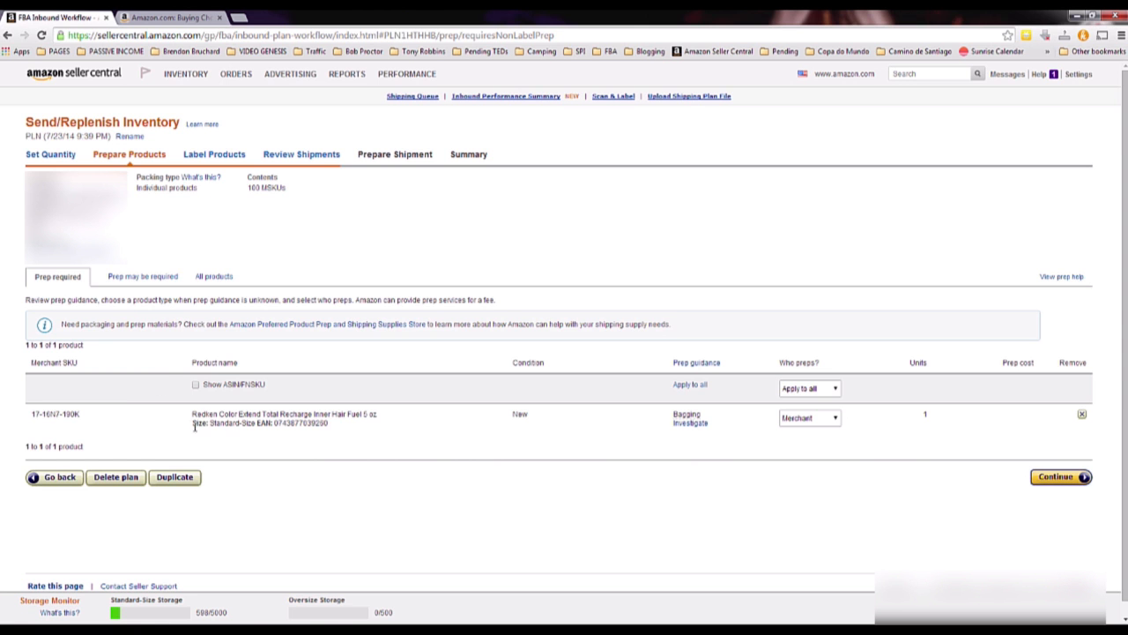
Examine the prep guidance given for the Redken Color Extend hair product.
{"action": "left_click_drag", "start_coordinate": [196, 414], "coordinate": [429, 418]}
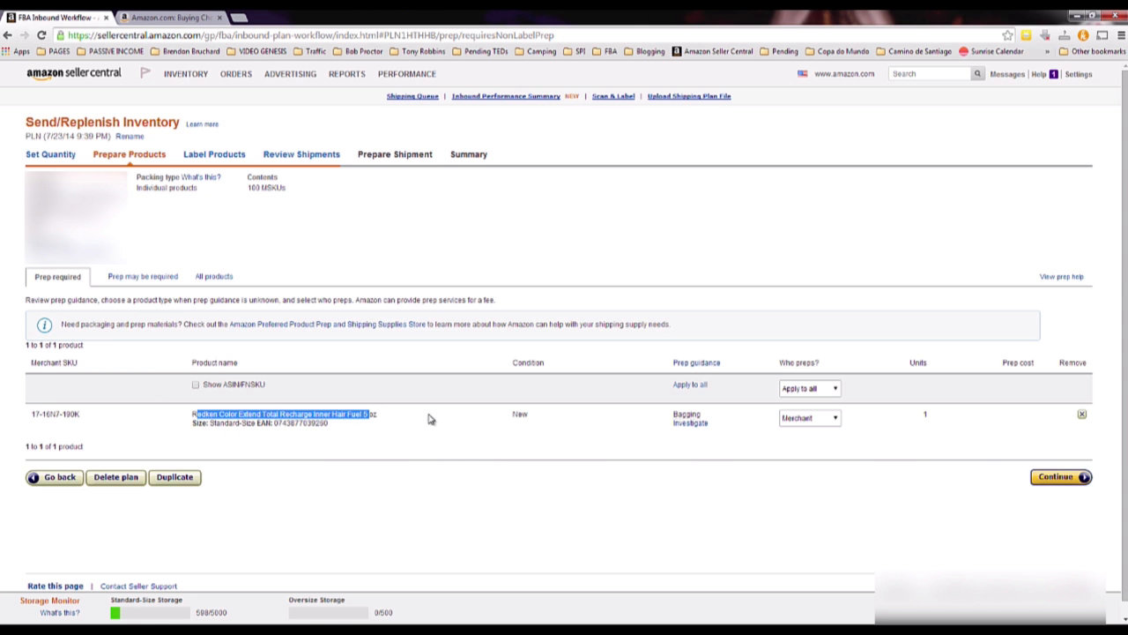
{"action": "left_click", "coordinate": [694, 418]}
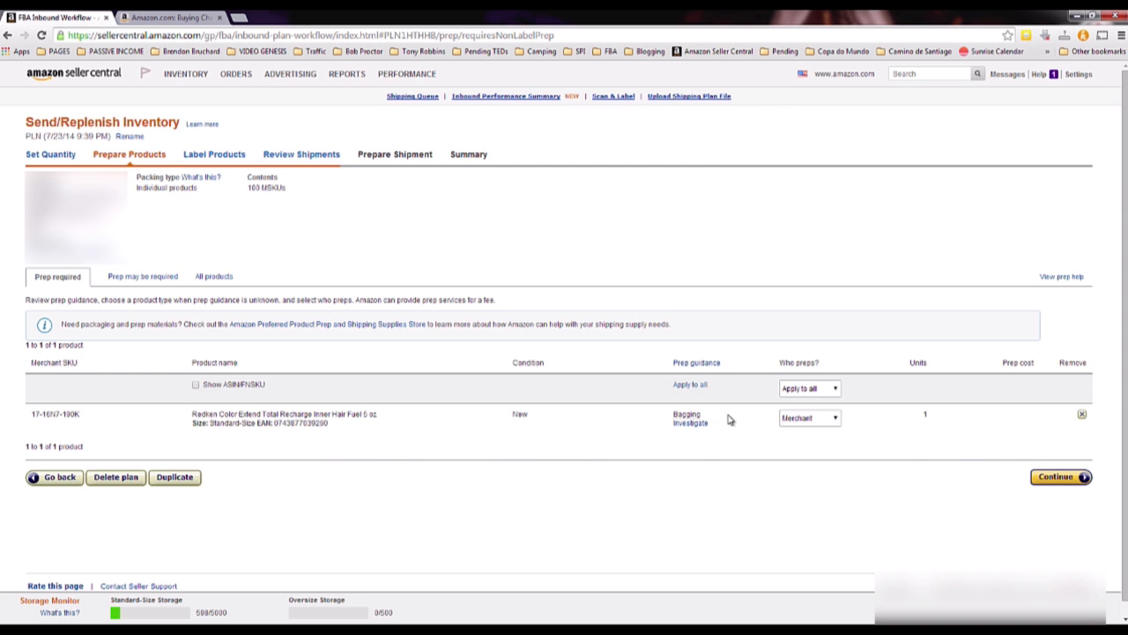
{"action": "mouse_move", "coordinate": [695, 418]}
{"action": "left_click", "coordinate": [833, 421]}
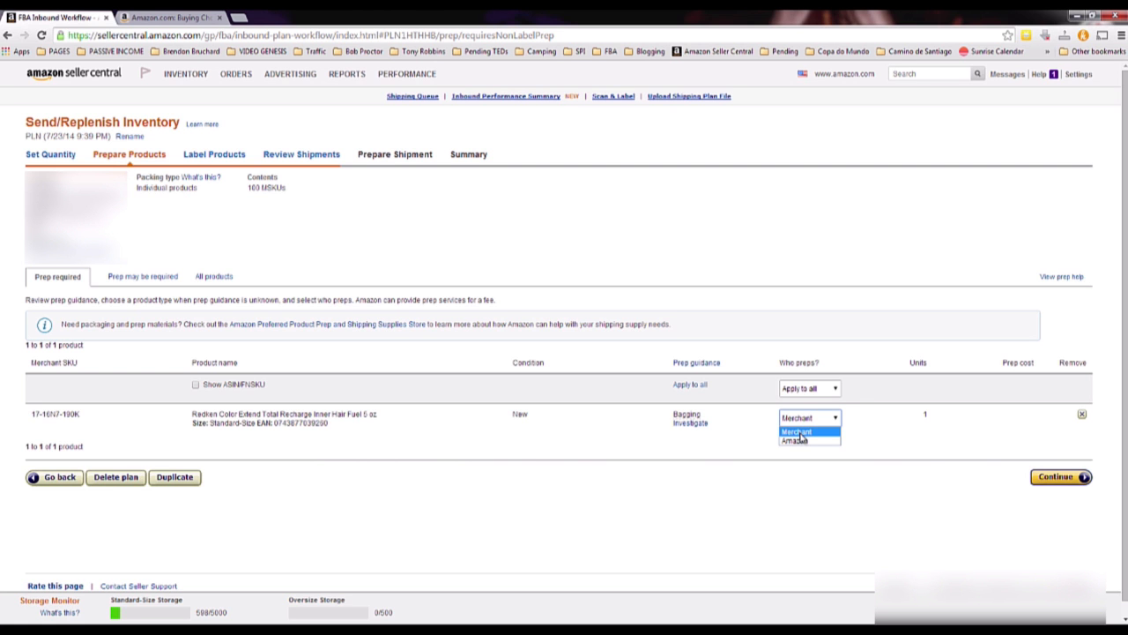
{"action": "left_click", "coordinate": [795, 440]}
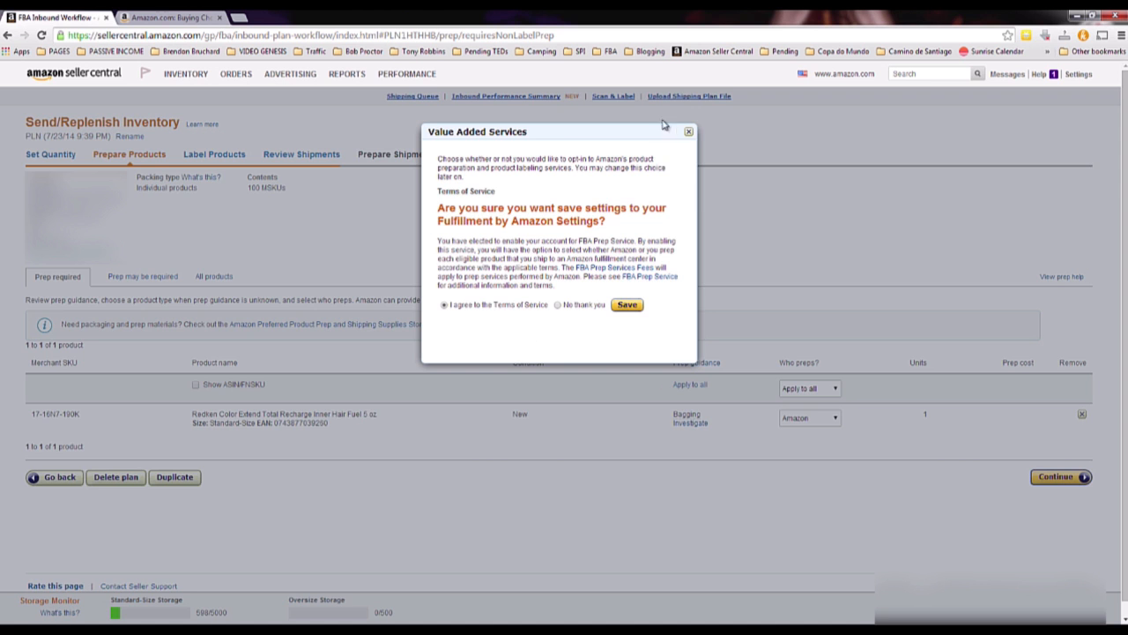
{"action": "left_click", "coordinate": [691, 131]}
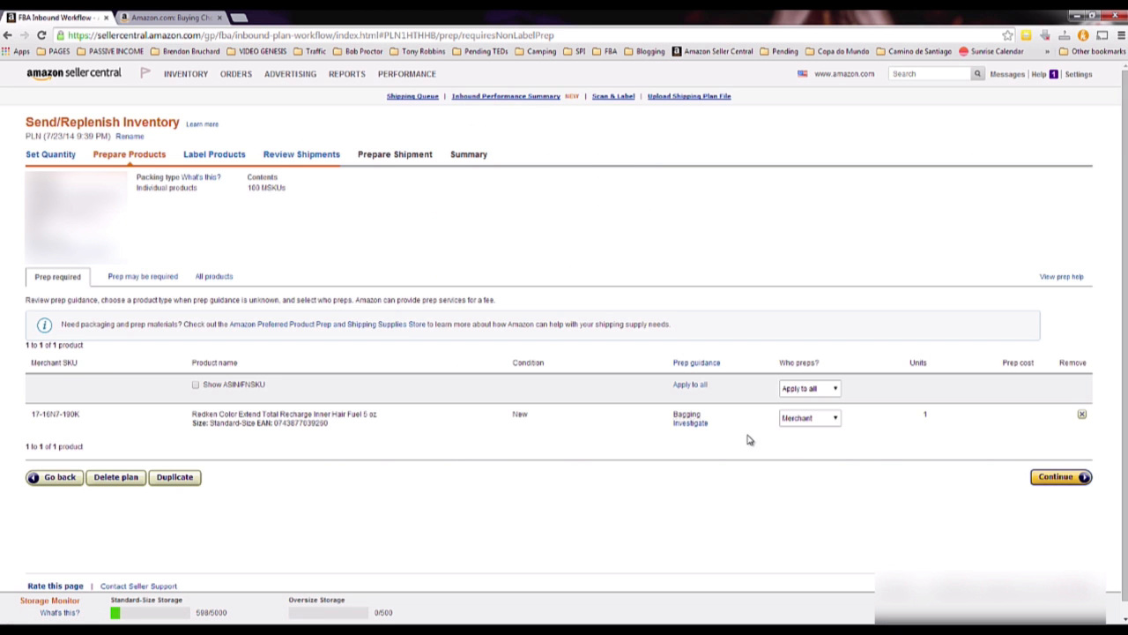
Choose Merchant as the party who preps the Redken product, and continue to product labeling.
{"action": "left_click", "coordinate": [805, 419]}
{"action": "left_click", "coordinate": [798, 431]}
{"action": "left_click", "coordinate": [1059, 478]}
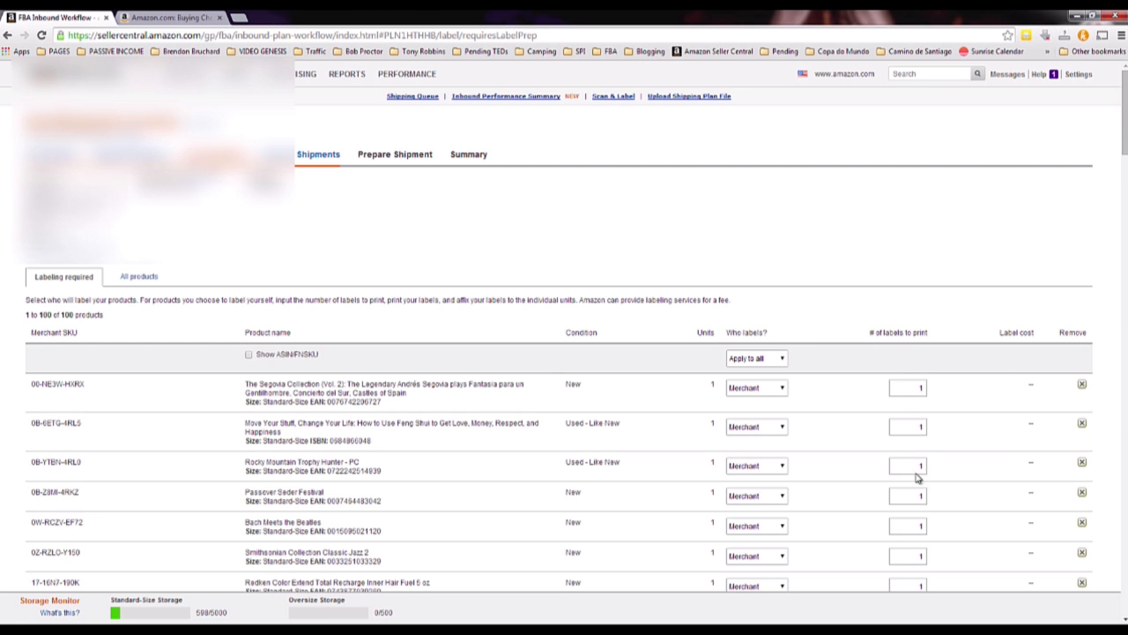
Print the labels for all products on the page in the 30-up 1" x 2-5/8" US Letter format.
{"action": "scroll", "coordinate": [910, 528], "scroll_direction": "down", "scroll_amount": 4}
{"action": "scroll", "coordinate": [911, 529], "scroll_direction": "down", "scroll_amount": 15}
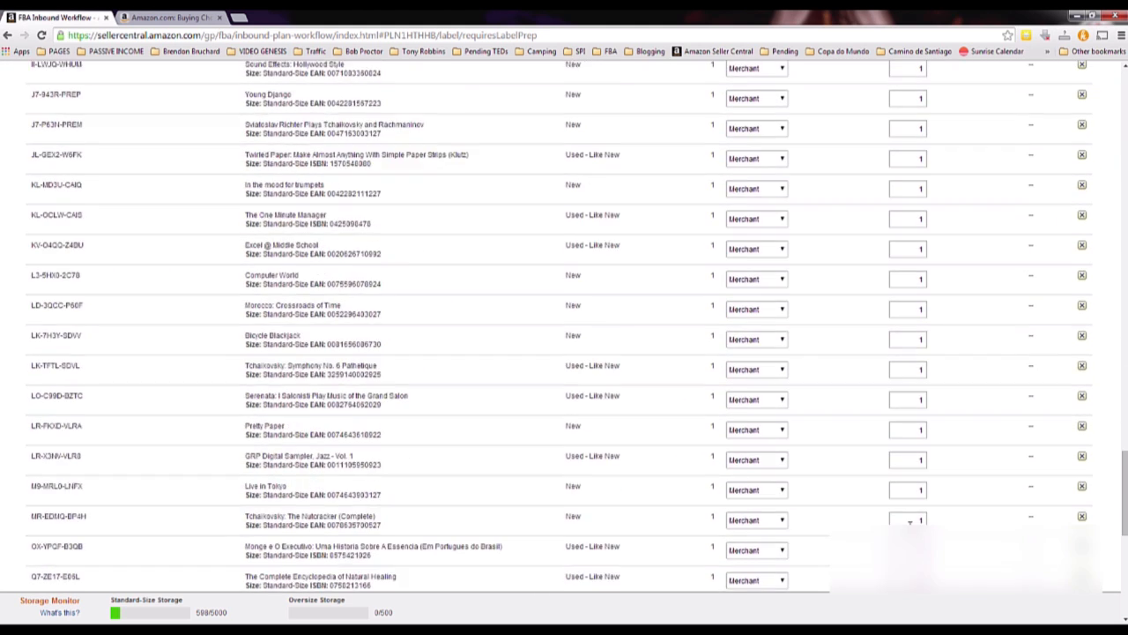
{"action": "scroll", "coordinate": [911, 520], "scroll_direction": "down", "scroll_amount": 6}
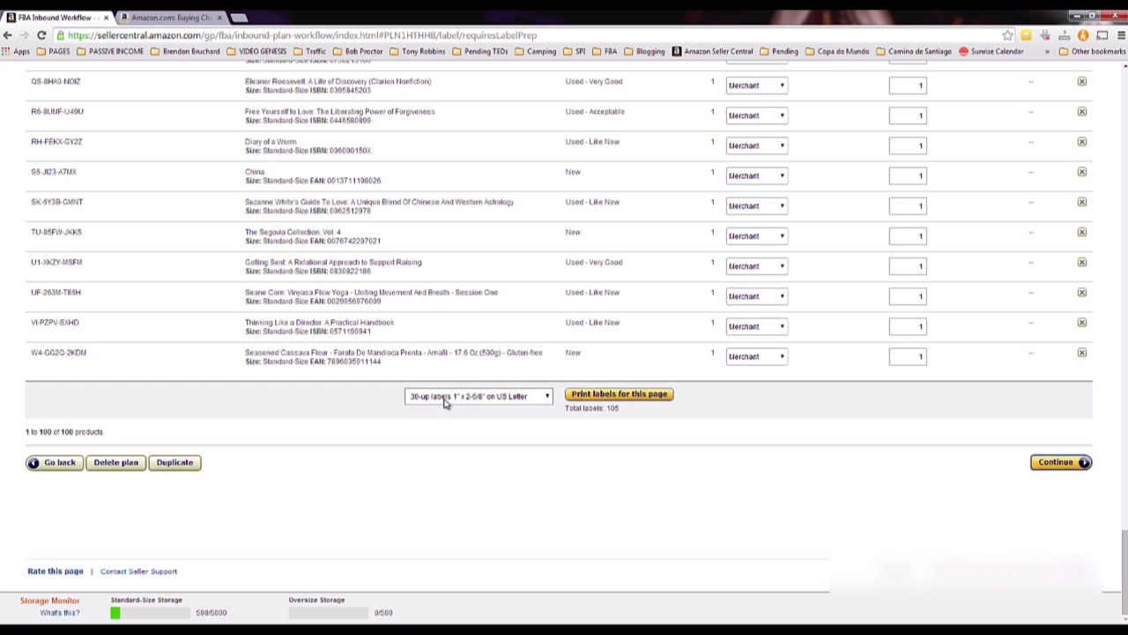
{"action": "left_click", "coordinate": [597, 401]}
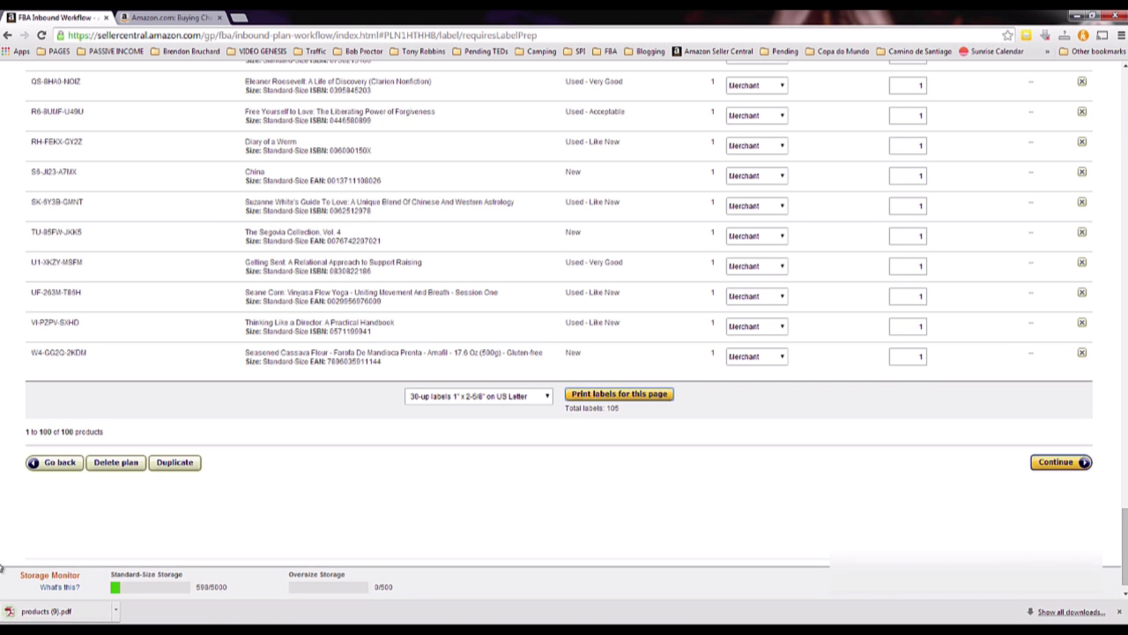
Open the downloaded label file products (9).pdf, look through its barcode pages, and close it.
{"action": "left_click", "coordinate": [75, 614]}
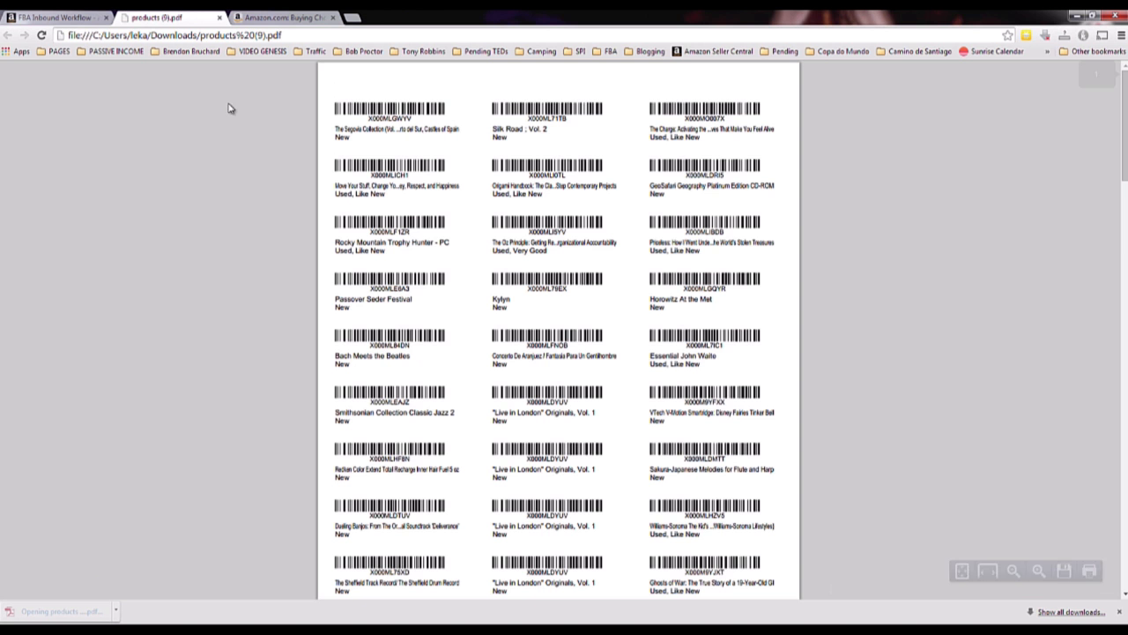
{"action": "scroll", "coordinate": [481, 322], "scroll_direction": "down", "scroll_amount": 3}
{"action": "scroll", "coordinate": [482, 322], "scroll_direction": "down", "scroll_amount": 20}
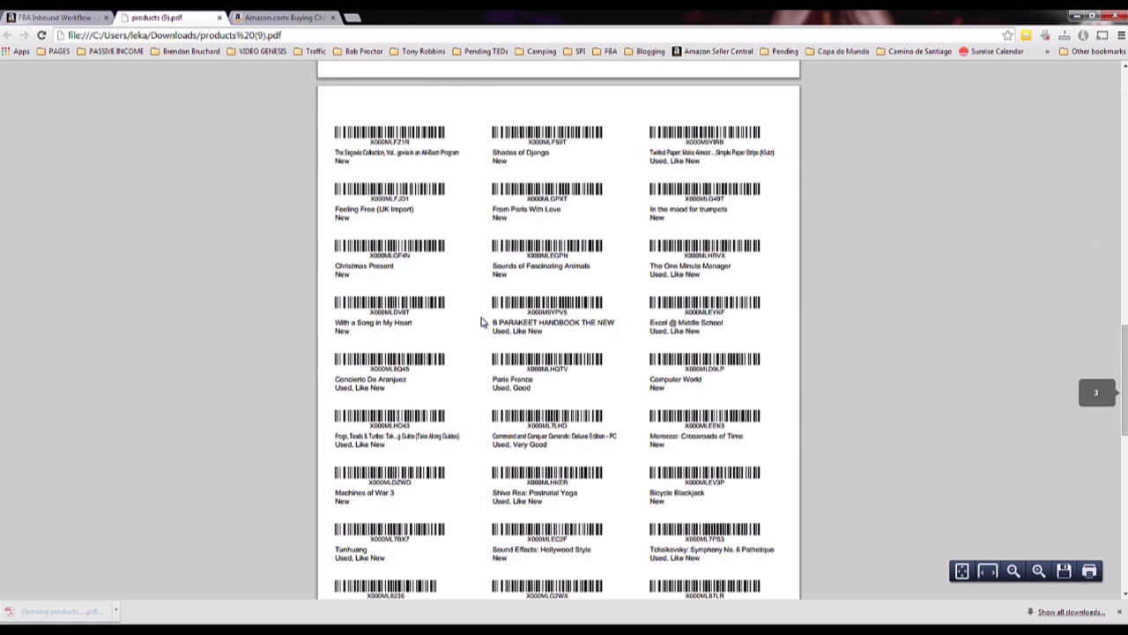
{"action": "left_click", "coordinate": [219, 17]}
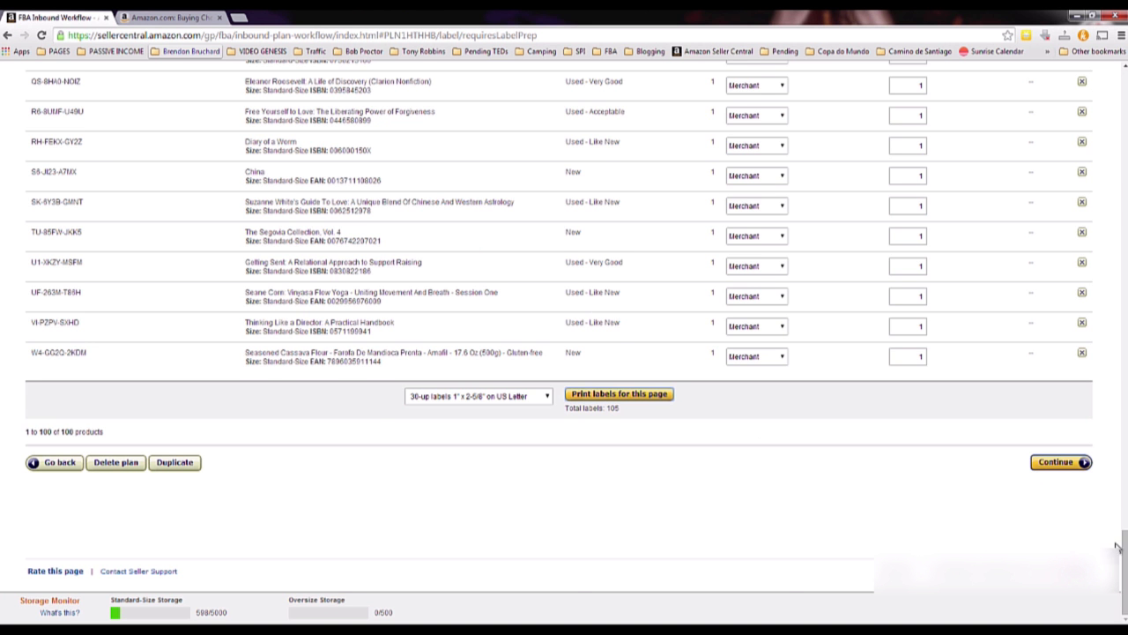
{"action": "left_click_drag", "start_coordinate": [1124, 551], "coordinate": [1125, 81]}
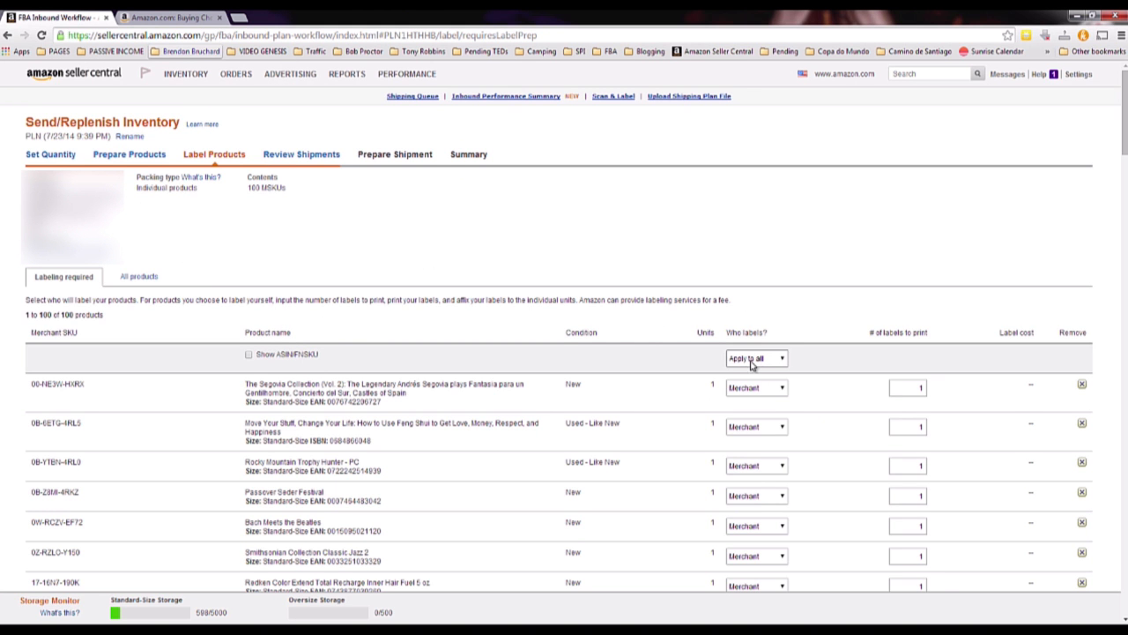
{"action": "left_click", "coordinate": [774, 390]}
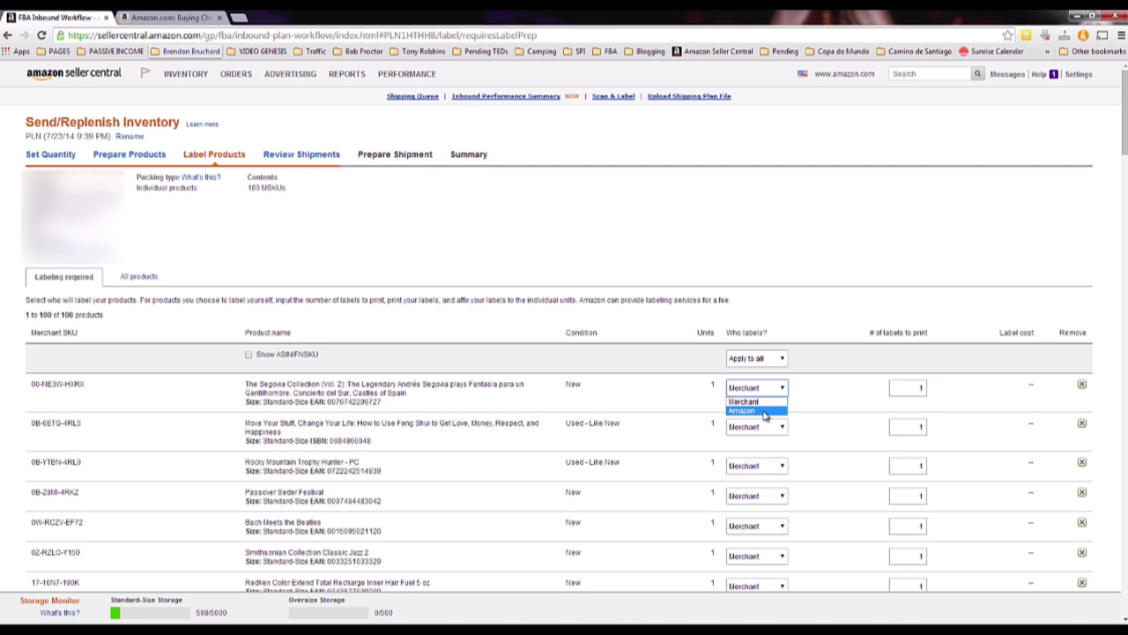
{"action": "left_click", "coordinate": [742, 411]}
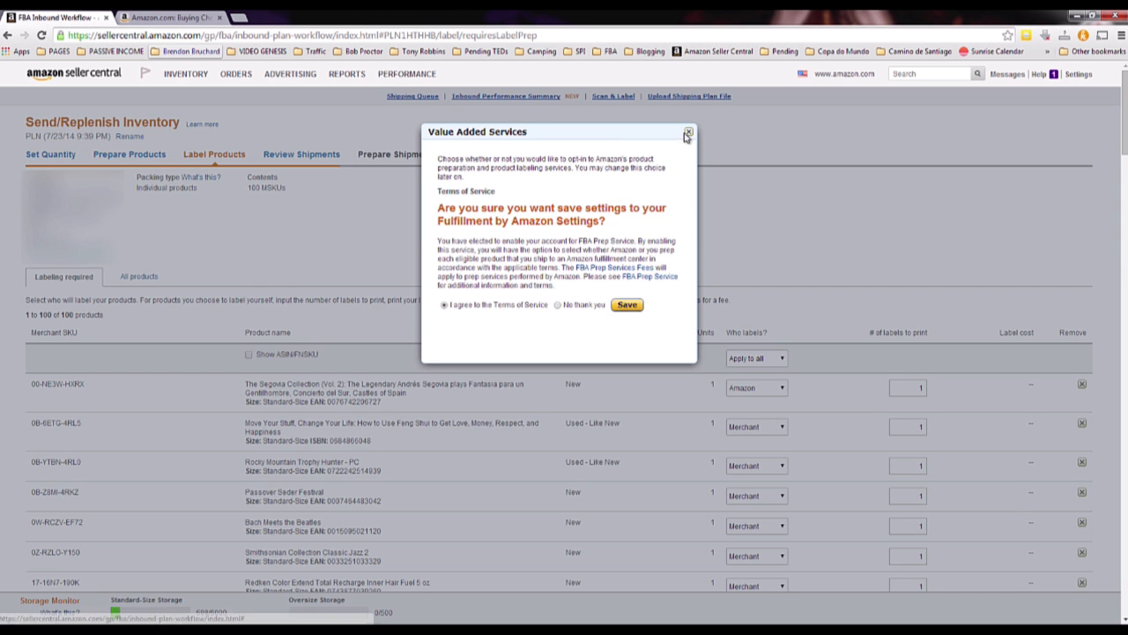
{"action": "left_click", "coordinate": [688, 132]}
Choose Merchant as the labeler for The Segovia Collection (Vol. 2), and continue to the shipment review.
{"action": "left_click", "coordinate": [749, 390]}
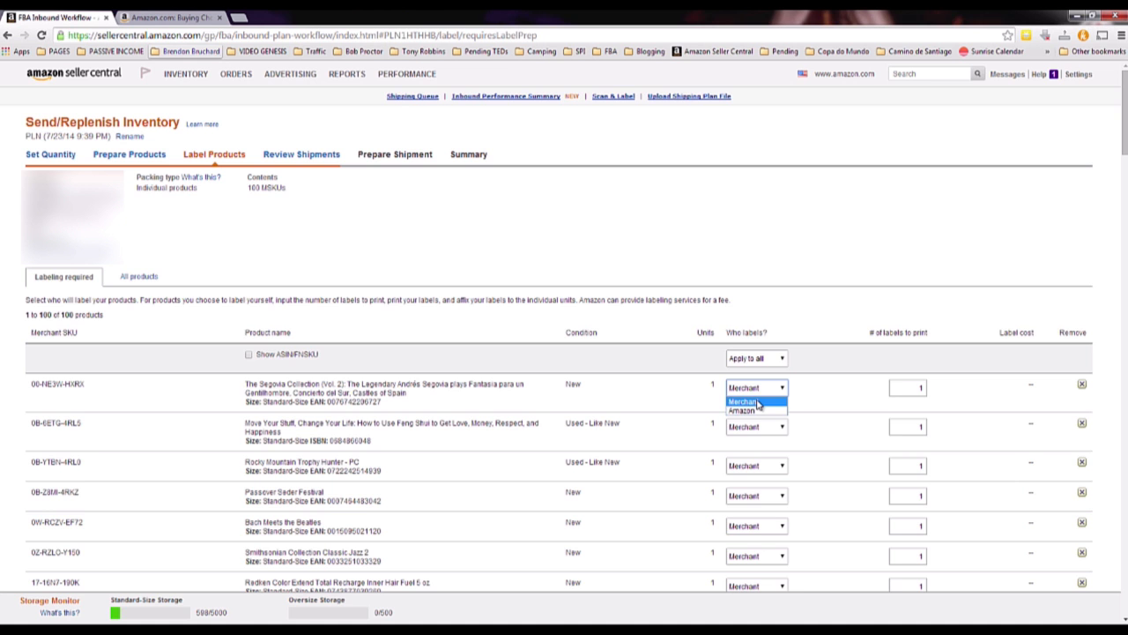
{"action": "left_click", "coordinate": [757, 403]}
{"action": "scroll", "coordinate": [1125, 201], "scroll_direction": "down", "scroll_amount": 3}
{"action": "left_click_drag", "start_coordinate": [1125, 201], "coordinate": [1123, 582]}
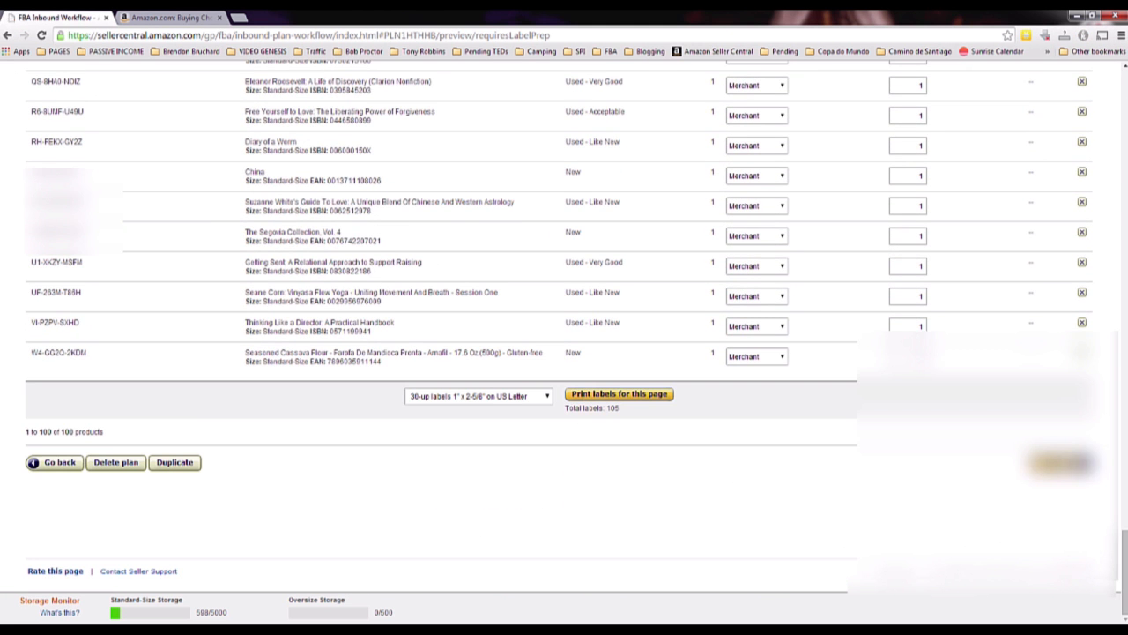
{"action": "left_click", "coordinate": [1061, 463]}
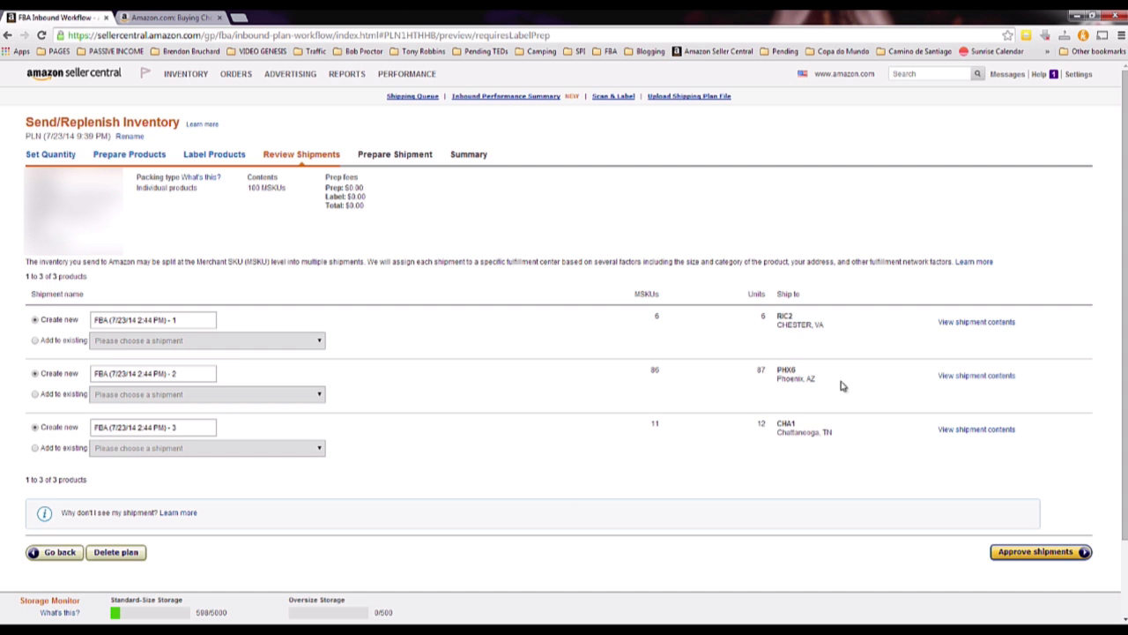
Examine the destination fulfillment centers of the three proposed shipments.
{"action": "left_click_drag", "start_coordinate": [779, 324], "coordinate": [808, 324]}
{"action": "left_click_drag", "start_coordinate": [779, 381], "coordinate": [805, 379]}
{"action": "left_click_drag", "start_coordinate": [779, 434], "coordinate": [832, 433]}
{"action": "left_click", "coordinate": [785, 347]}
Look through the contents of the Chester, VA shipment, and hide the list.
{"action": "left_click", "coordinate": [975, 322]}
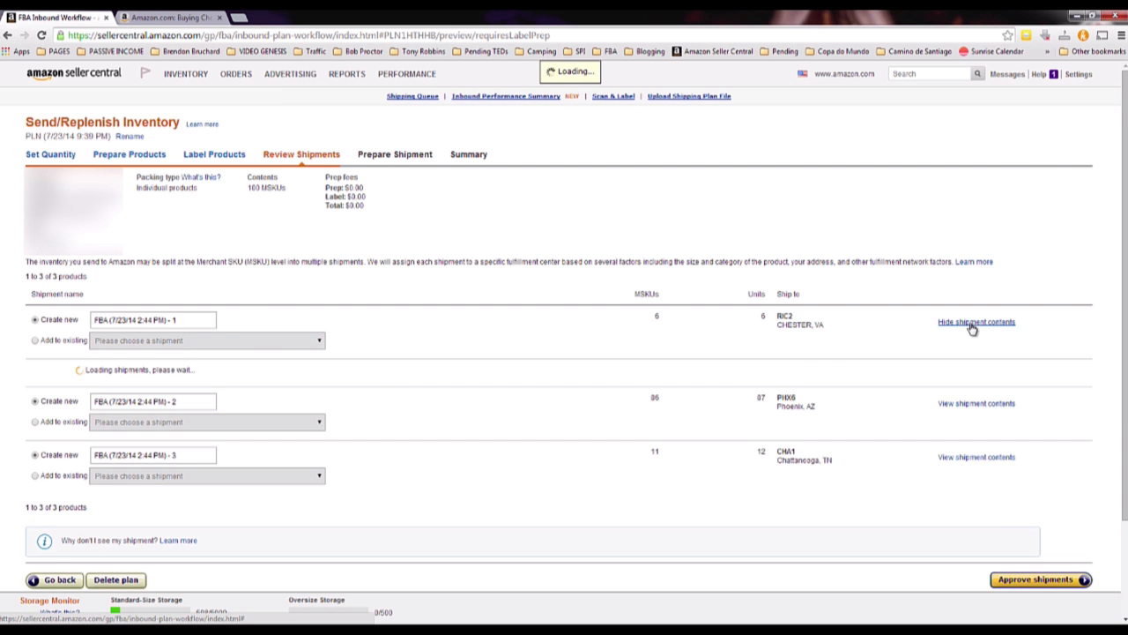
{"action": "scroll", "coordinate": [224, 380], "scroll_direction": "down", "scroll_amount": 2}
{"action": "scroll", "coordinate": [224, 380], "scroll_direction": "up", "scroll_amount": 2}
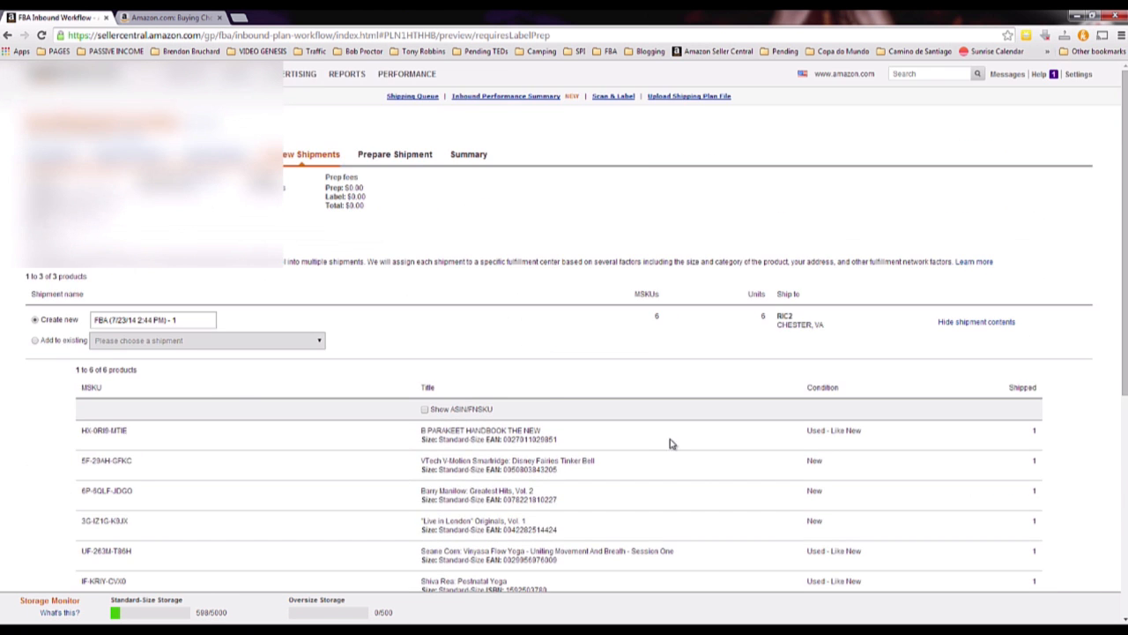
{"action": "scroll", "coordinate": [596, 433], "scroll_direction": "down", "scroll_amount": 1}
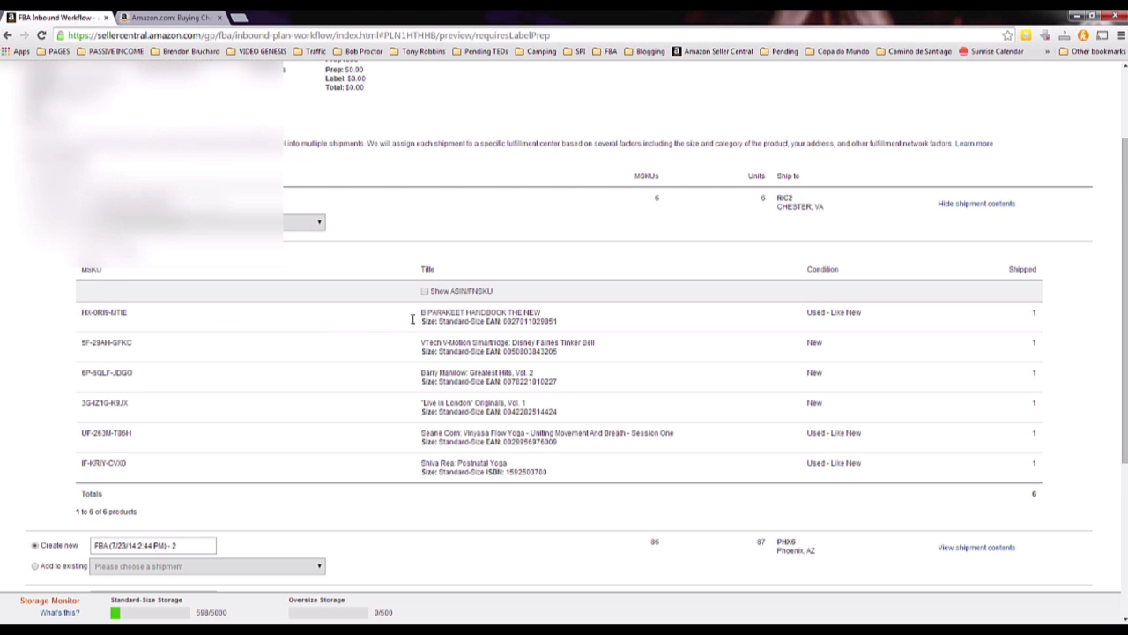
{"action": "left_click", "coordinate": [964, 205]}
Look through the contents of the Phoenix, AZ shipment, and hide the list.
{"action": "left_click", "coordinate": [948, 291]}
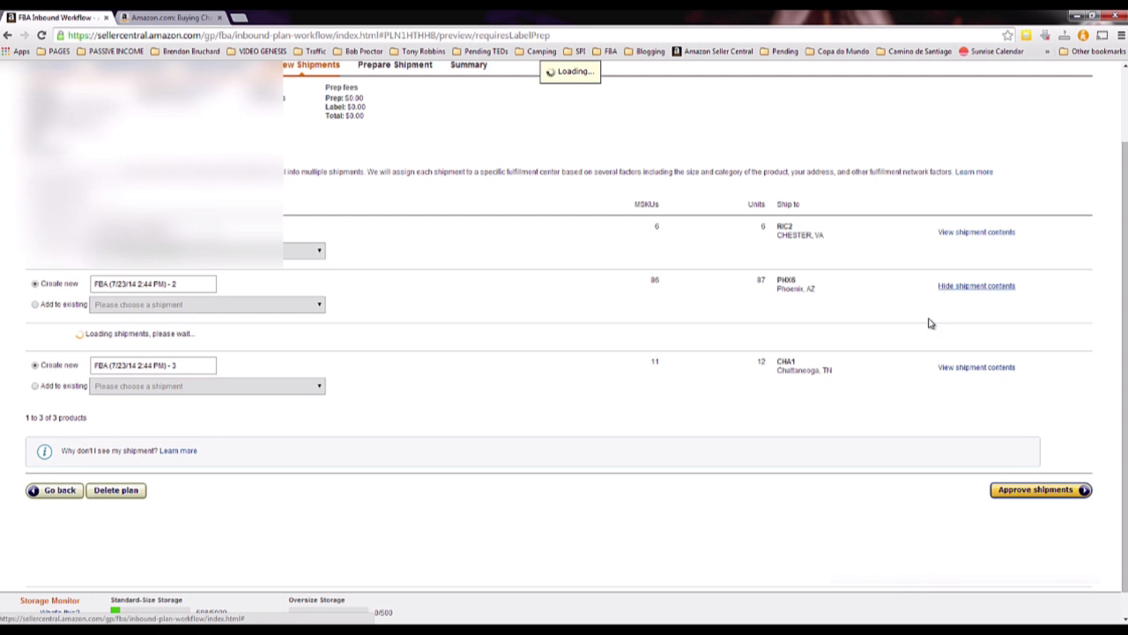
{"action": "scroll", "coordinate": [660, 297], "scroll_direction": "down", "scroll_amount": 5}
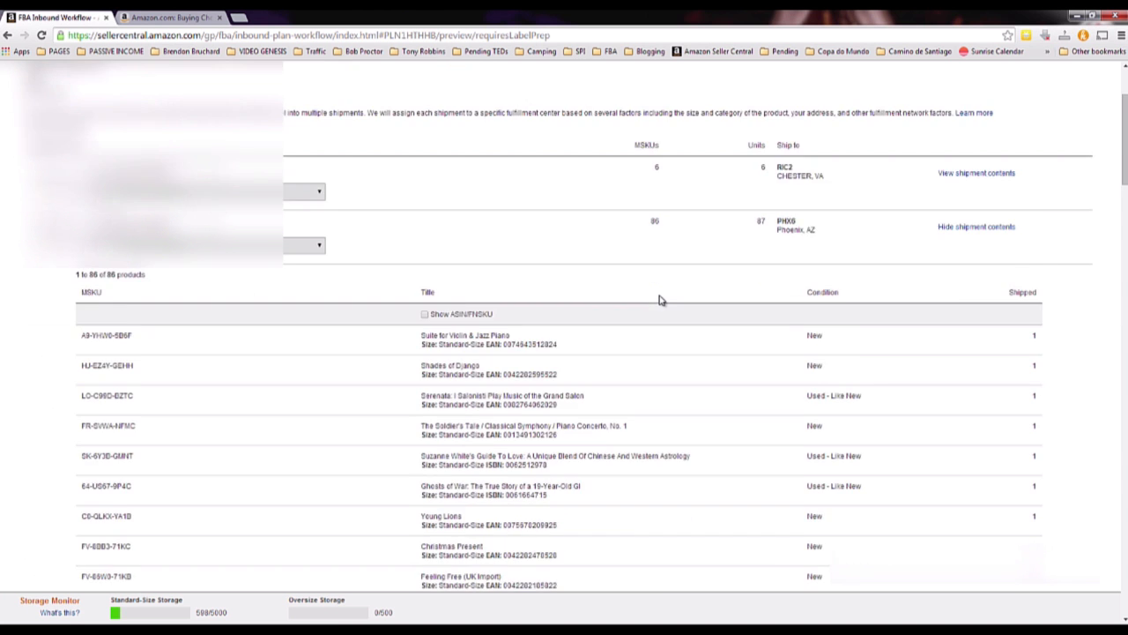
{"action": "scroll", "coordinate": [660, 297], "scroll_direction": "up", "scroll_amount": 5}
{"action": "left_click", "coordinate": [1012, 285]}
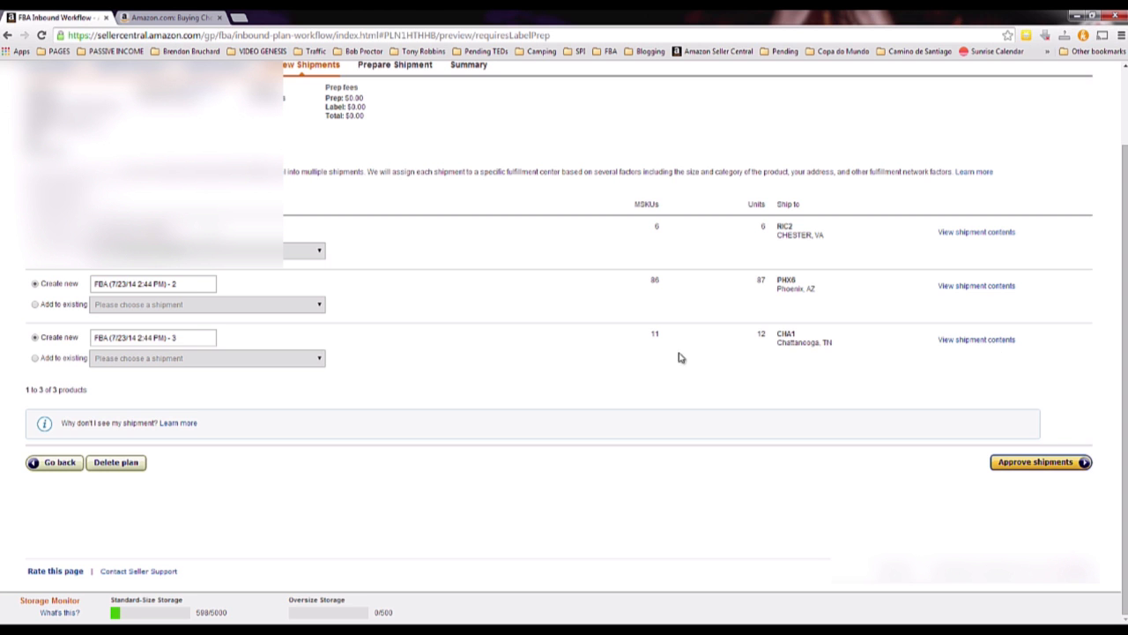
Examine the destination of the third shipment, Chattanooga, TN.
{"action": "left_click_drag", "start_coordinate": [779, 343], "coordinate": [834, 343]}
{"action": "left_click", "coordinate": [837, 347]}
{"action": "triple_click", "coordinate": [837, 347]}
{"action": "left_click", "coordinate": [781, 338]}
{"action": "left_click_drag", "start_coordinate": [785, 344], "coordinate": [835, 343]}
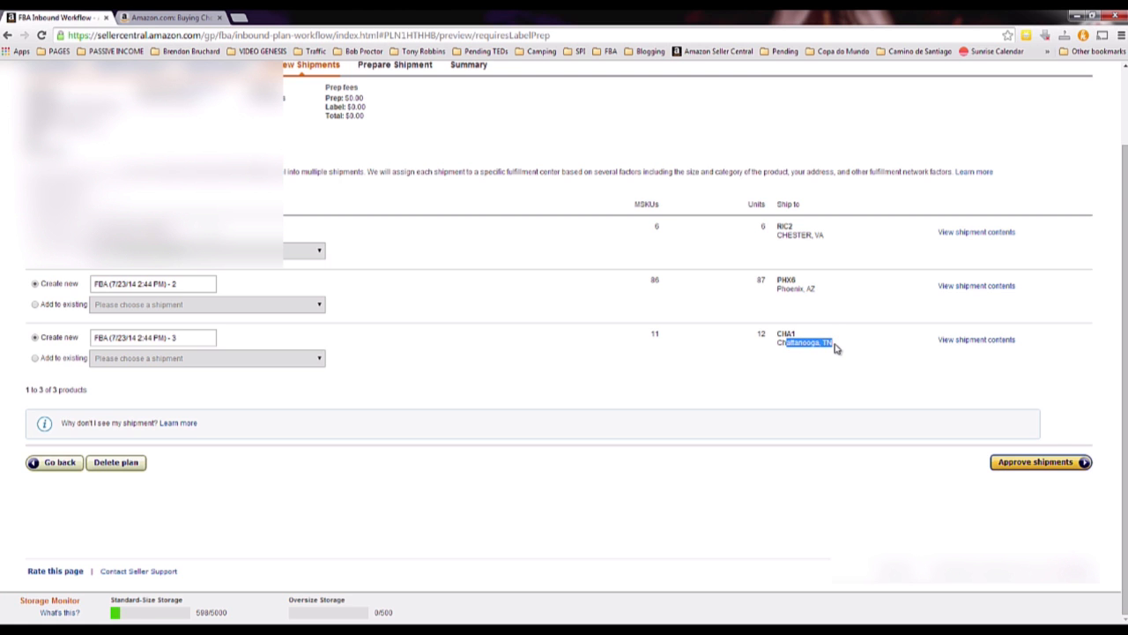
{"action": "triple_click", "coordinate": [832, 344]}
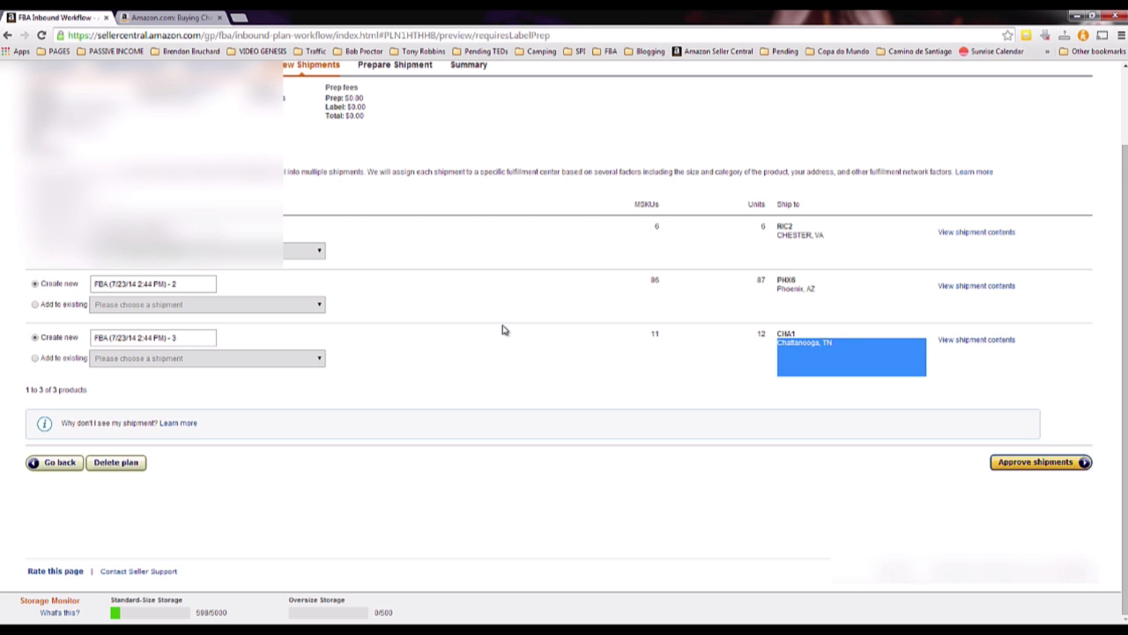
{"action": "left_click", "coordinate": [884, 359]}
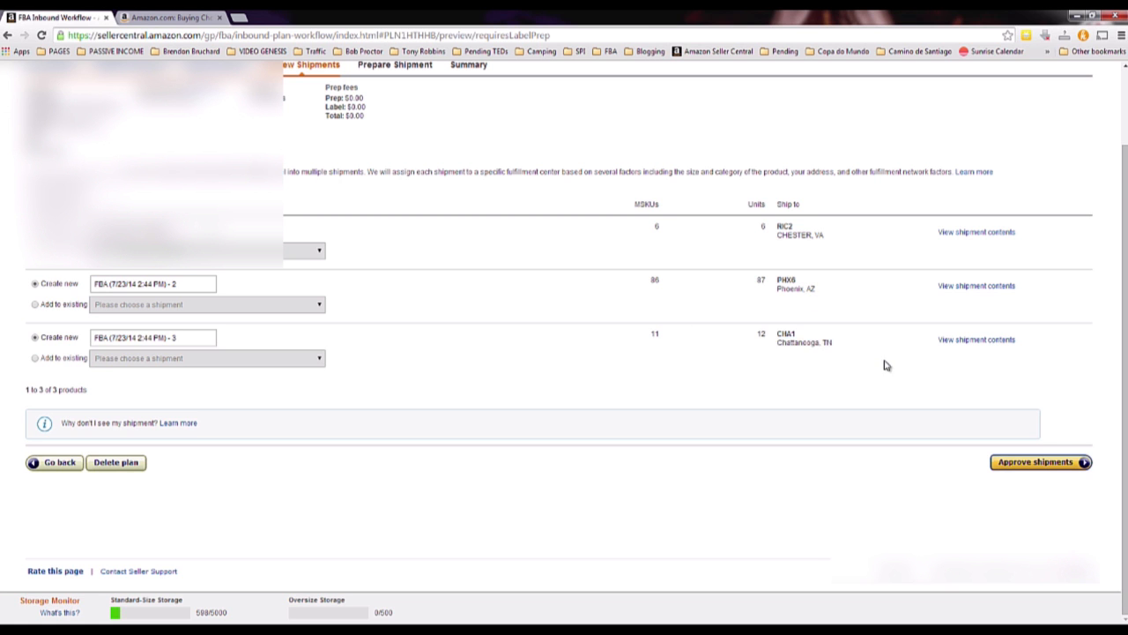
Approve the shipments and start working on the Chester, VA shipment.
{"action": "left_click", "coordinate": [1020, 469]}
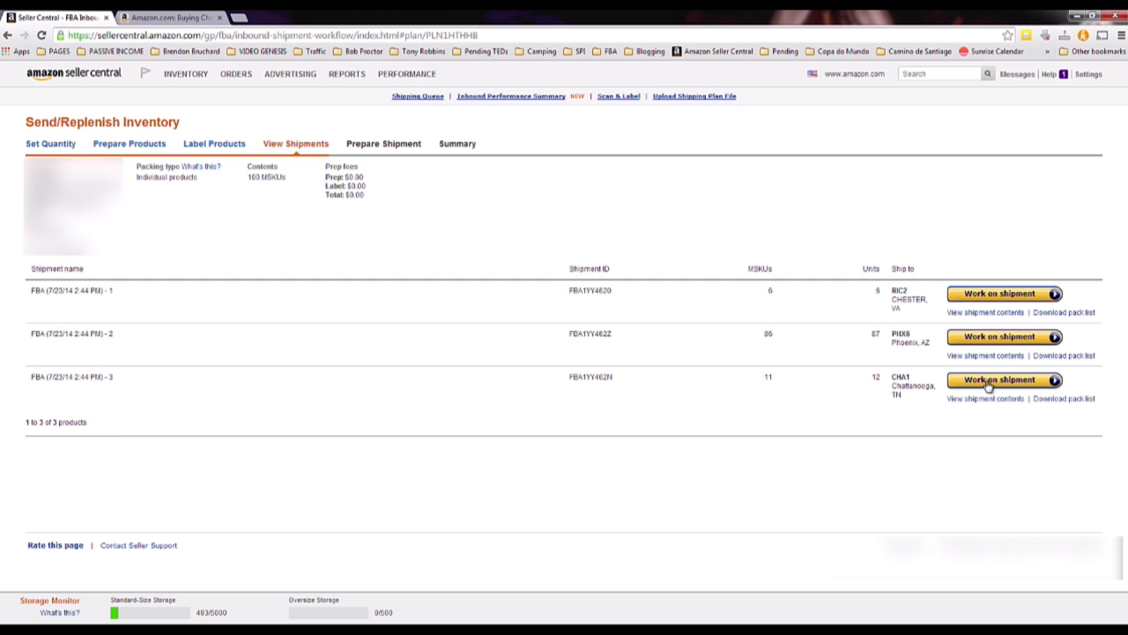
{"action": "left_click", "coordinate": [994, 294]}
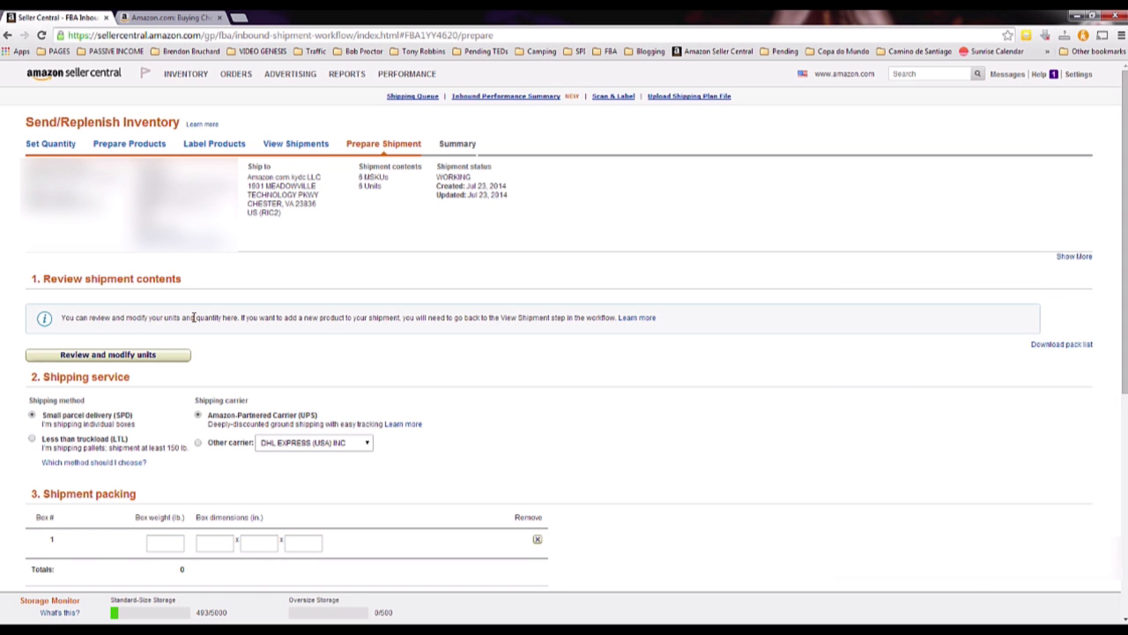
Remove "Vinyasa Flow Yoga - Uniting Movement And Breath - Session One" from the shipment's units, and hide the unit list.
{"action": "left_click", "coordinate": [145, 355]}
{"action": "scroll", "coordinate": [258, 401], "scroll_direction": "down", "scroll_amount": 2}
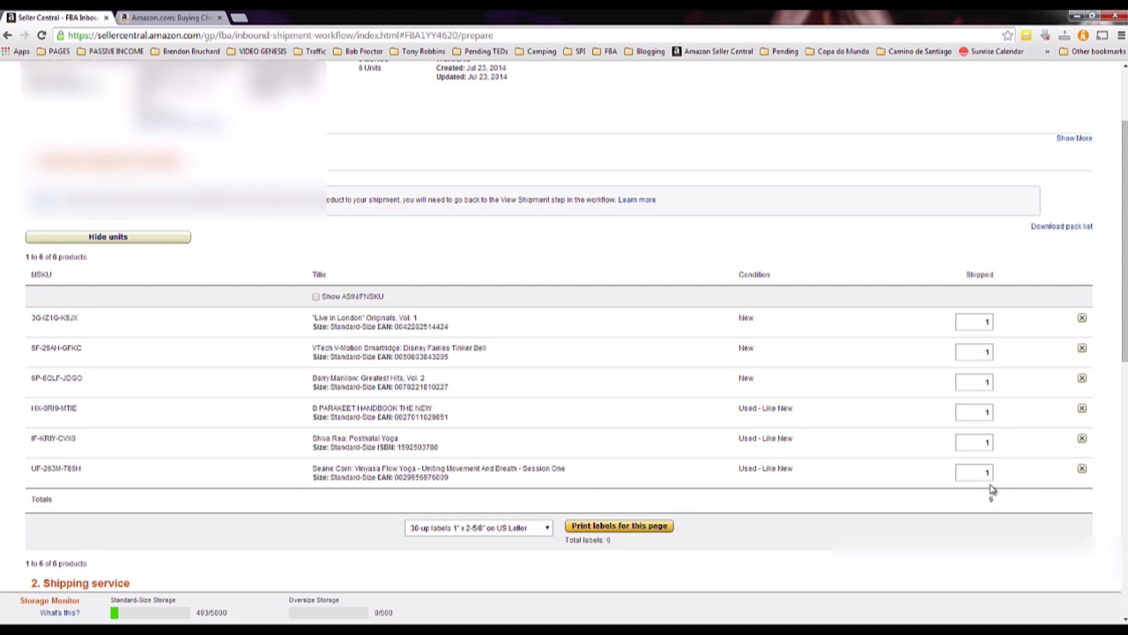
{"action": "left_click_drag", "start_coordinate": [313, 467], "coordinate": [464, 479]}
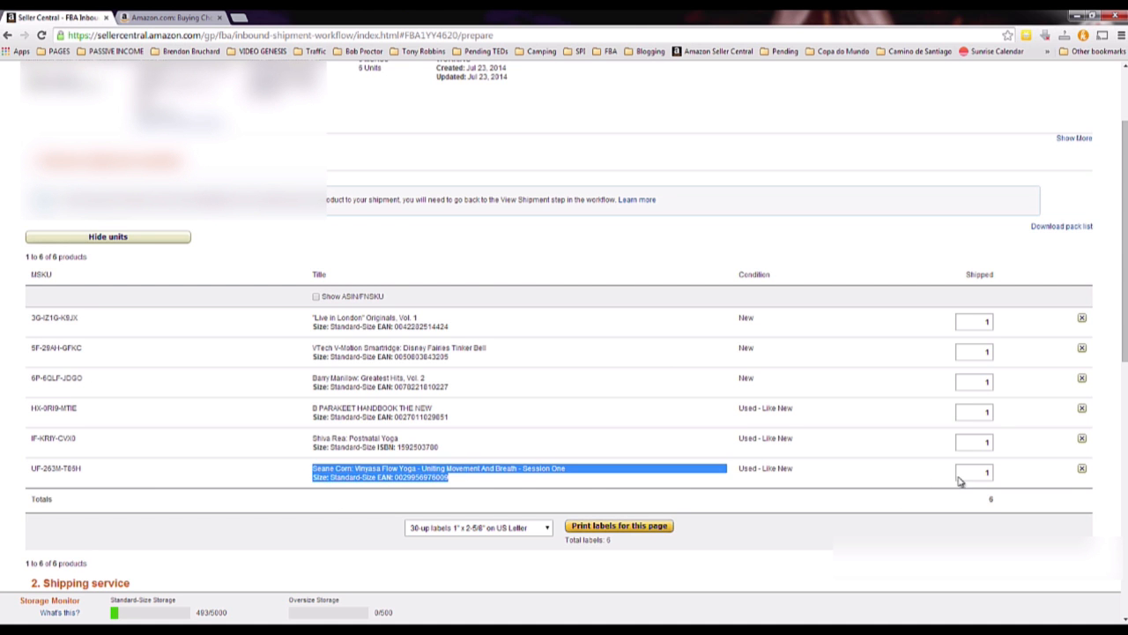
{"action": "left_click", "coordinate": [1082, 470]}
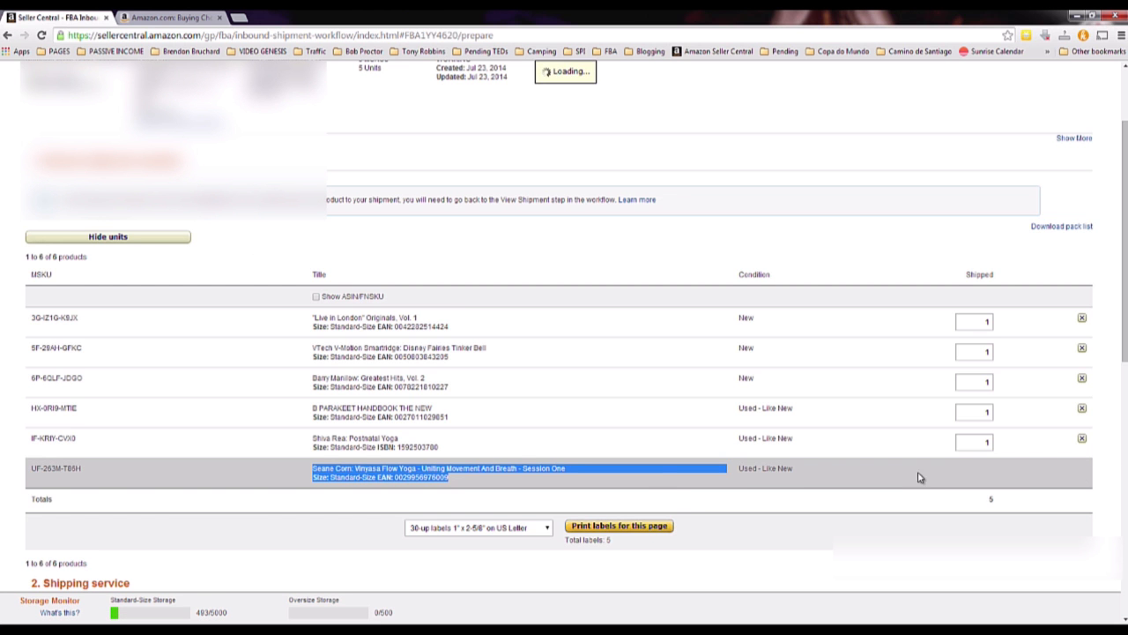
{"action": "left_click", "coordinate": [165, 238]}
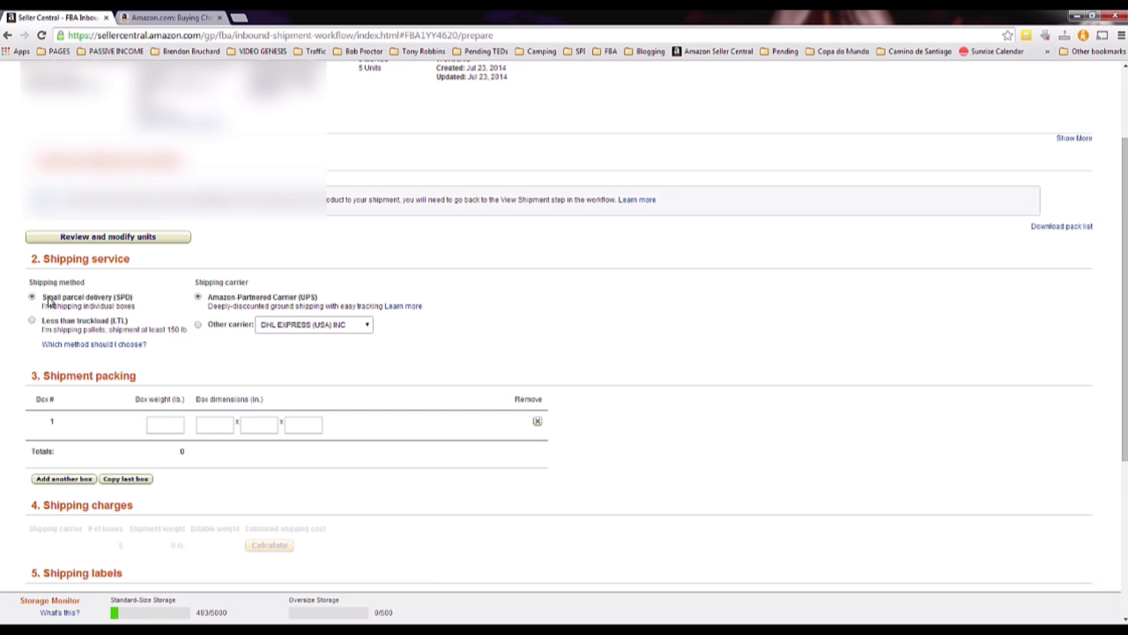
Examine the other carrier options for small parcel delivery, and return to the Amazon-Partnered Carrier (UPS).
{"action": "left_click_drag", "start_coordinate": [47, 297], "coordinate": [126, 306]}
{"action": "left_click", "coordinate": [130, 306]}
{"action": "left_click", "coordinate": [225, 328]}
{"action": "left_click", "coordinate": [291, 326]}
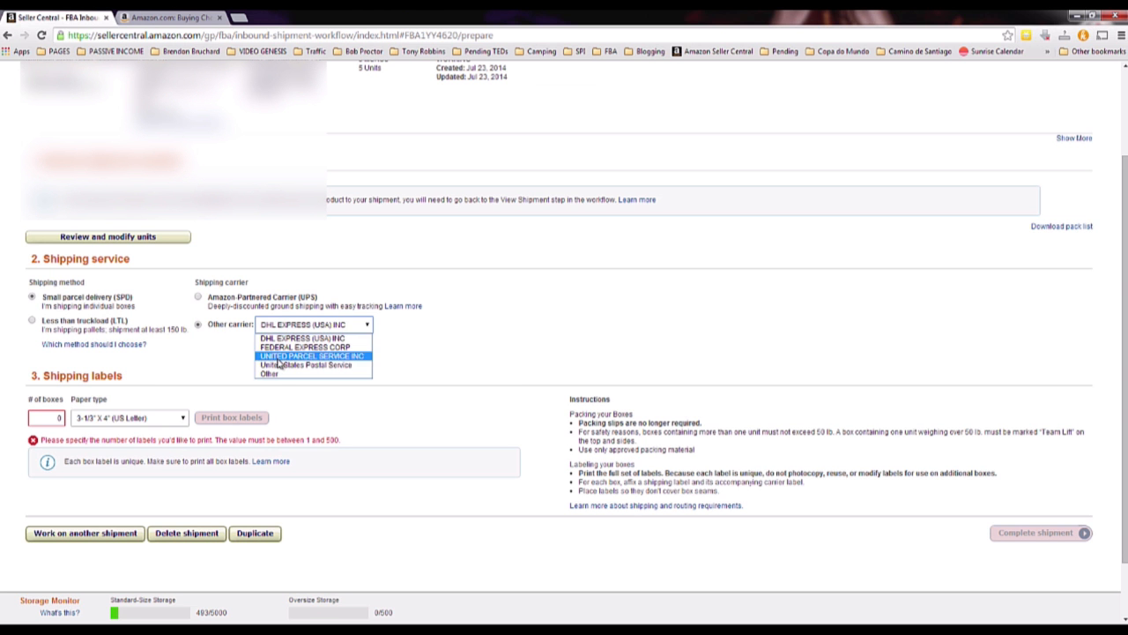
{"action": "left_click", "coordinate": [199, 298]}
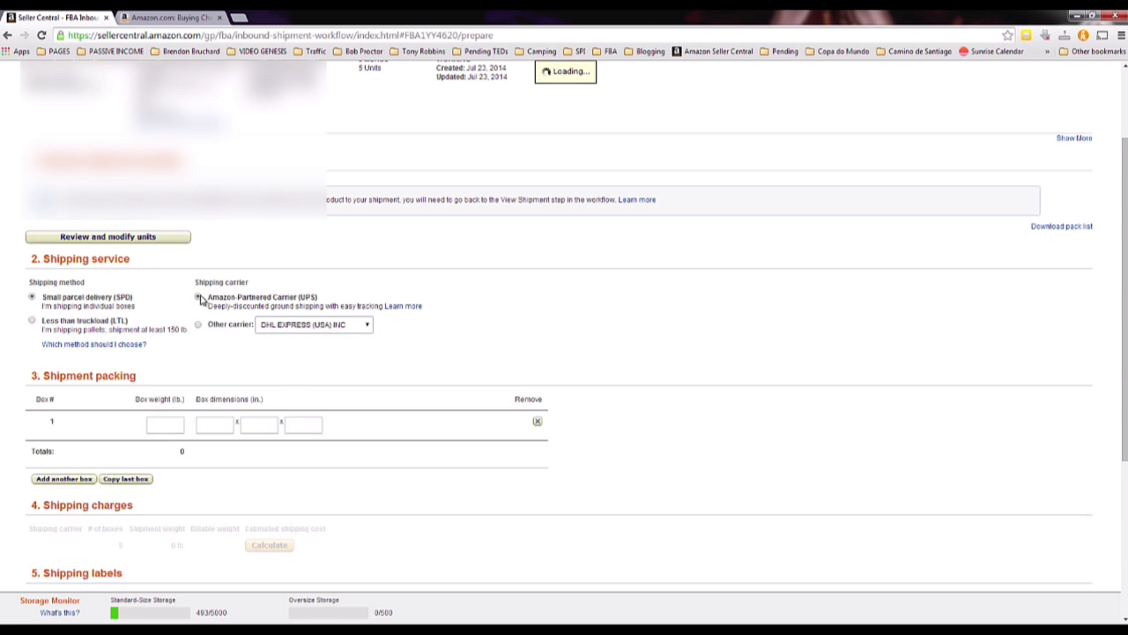
{"action": "left_click_drag", "start_coordinate": [339, 299], "coordinate": [209, 300]}
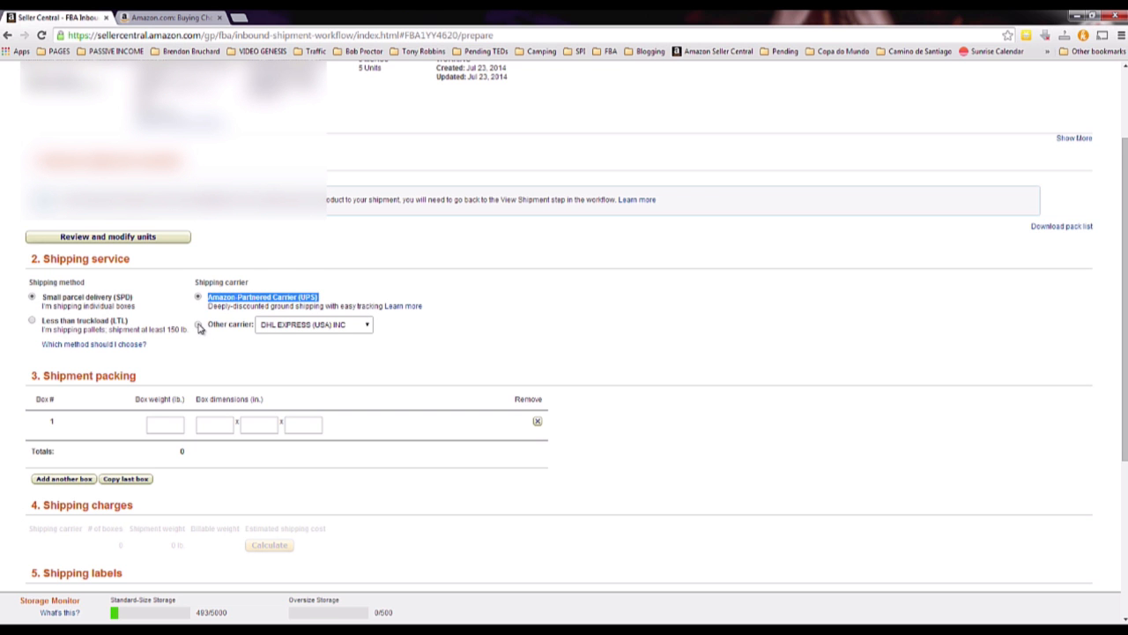
{"action": "left_click", "coordinate": [198, 324]}
{"action": "left_click", "coordinate": [277, 328]}
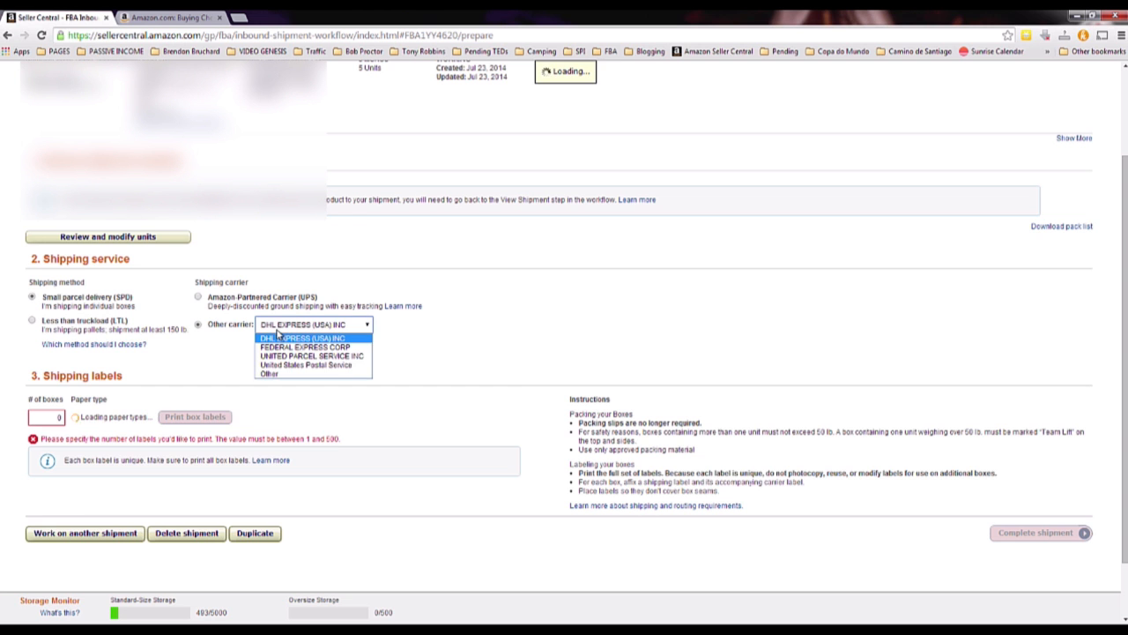
{"action": "left_click", "coordinate": [199, 299]}
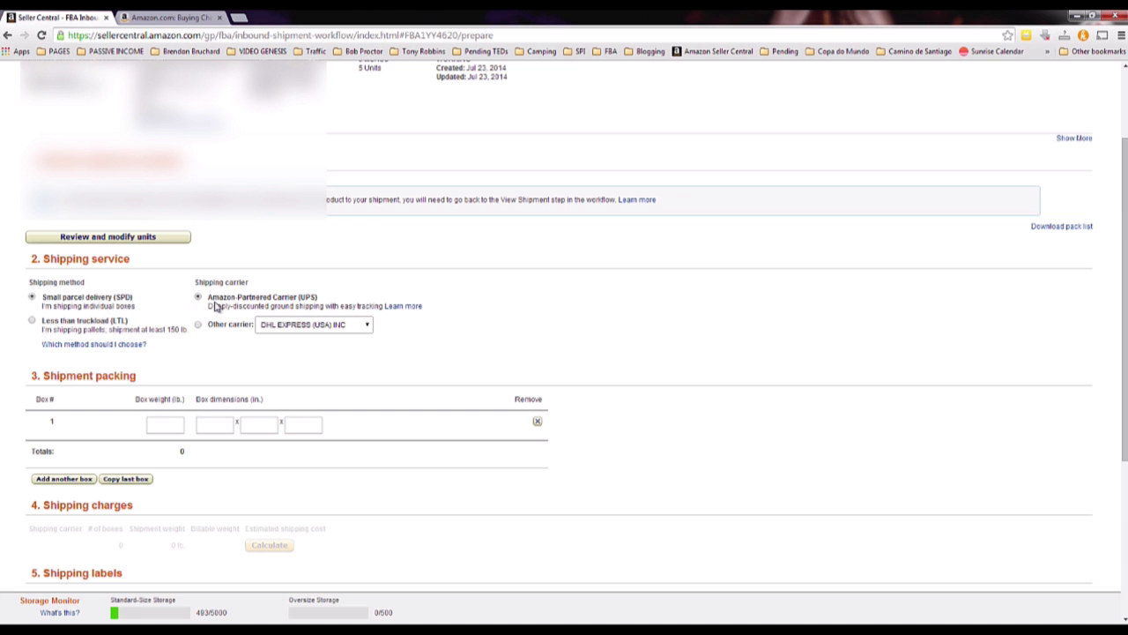
{"action": "left_click_drag", "start_coordinate": [324, 301], "coordinate": [276, 291]}
{"action": "left_click", "coordinate": [276, 291]}
Check the shipment's units, and set box 1's weight to 25 lb and its dimensions to 20 x 20 x 15 in.
{"action": "left_click", "coordinate": [134, 238]}
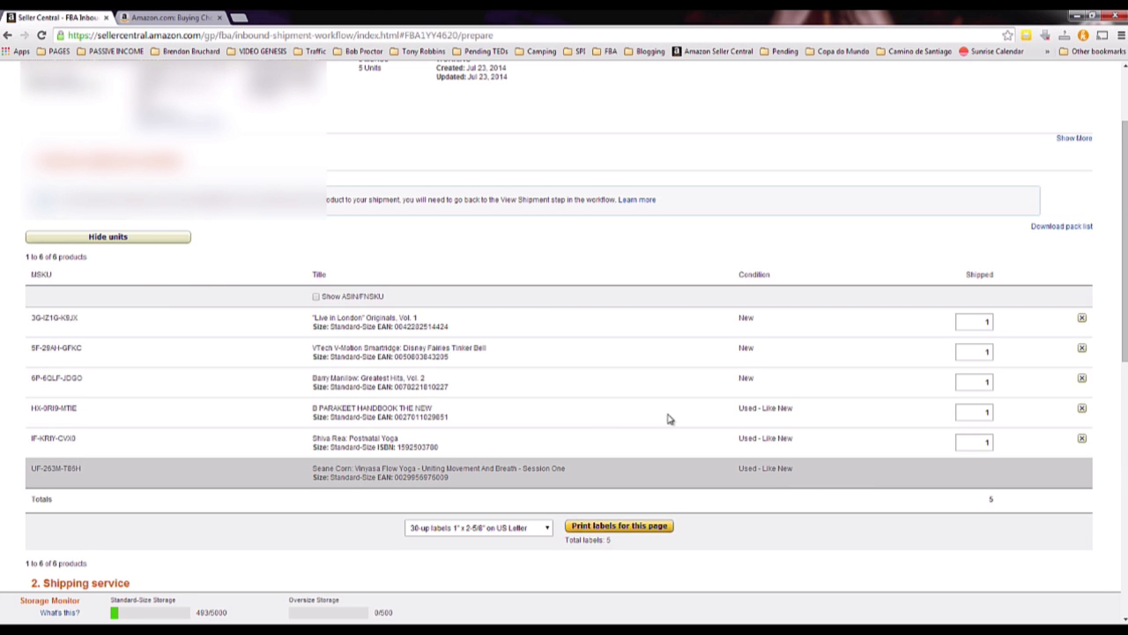
{"action": "left_click", "coordinate": [177, 240]}
{"action": "left_click", "coordinate": [164, 423]}
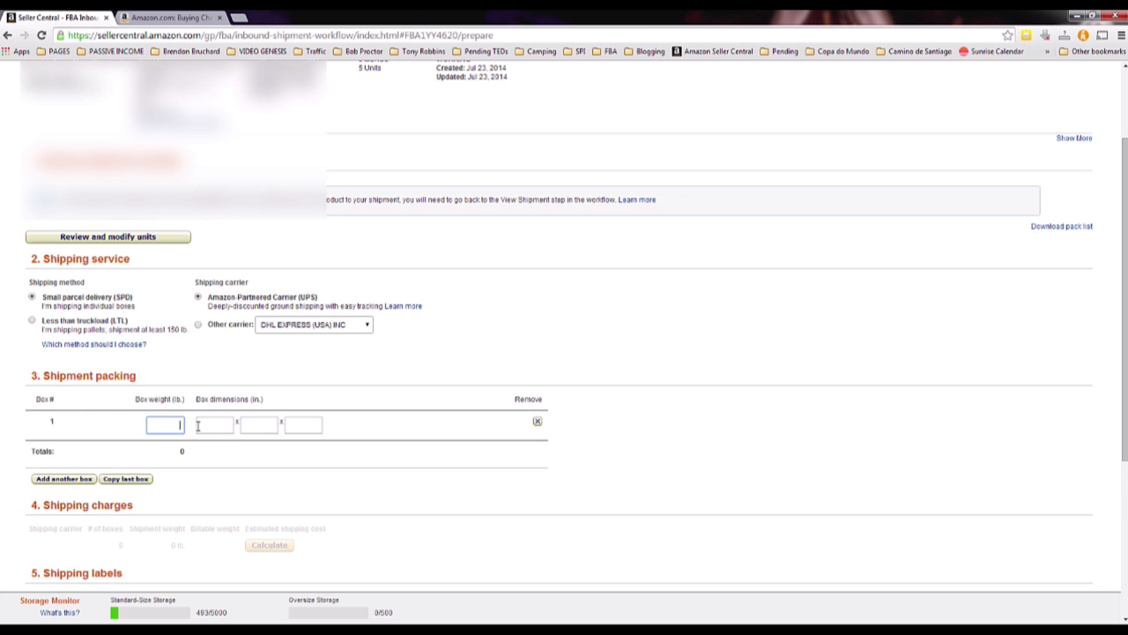
{"action": "type", "text": "25"}
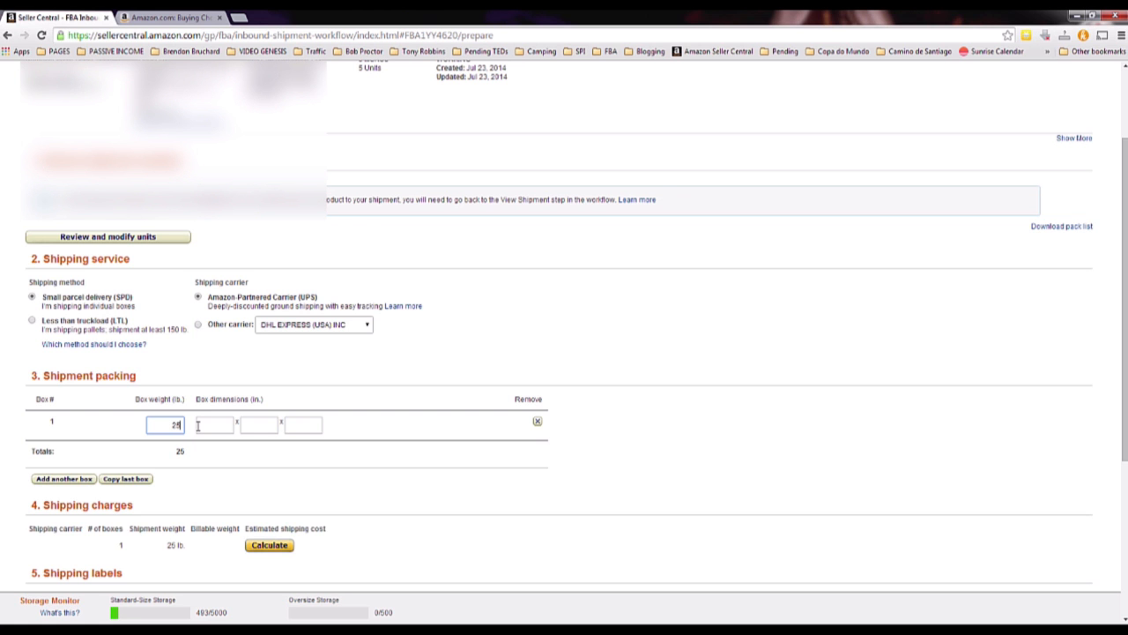
{"action": "left_click", "coordinate": [198, 425]}
{"action": "type", "text": "20"}
{"action": "key", "text": "Tab"}
{"action": "type", "text": "20"}
{"action": "key", "text": "Tab"}
{"action": "type", "text": "15"}
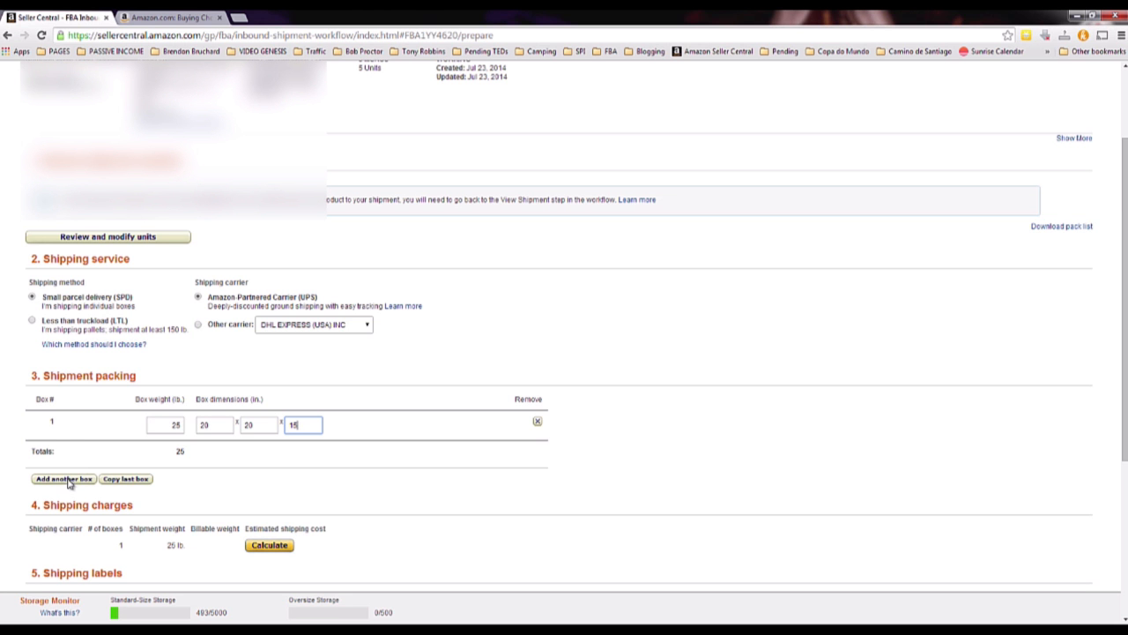
Recheck the shipment's units, and add a second box with a weight of 10 lb and dimensions of 10 x 15 x 20 in.
{"action": "left_click", "coordinate": [129, 236]}
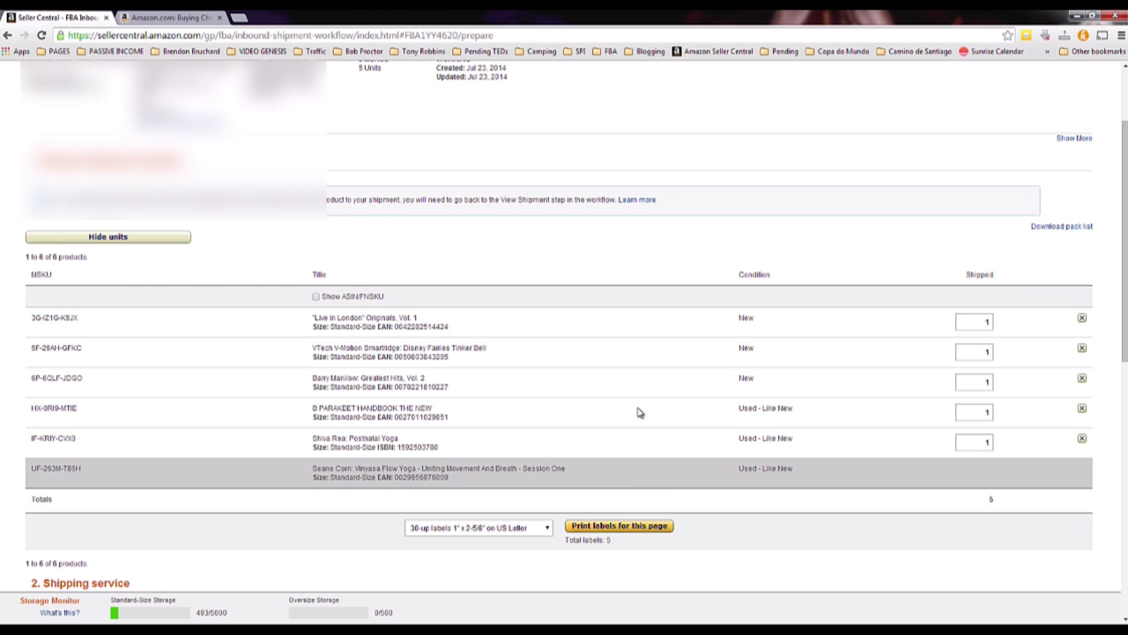
{"action": "left_click", "coordinate": [78, 238]}
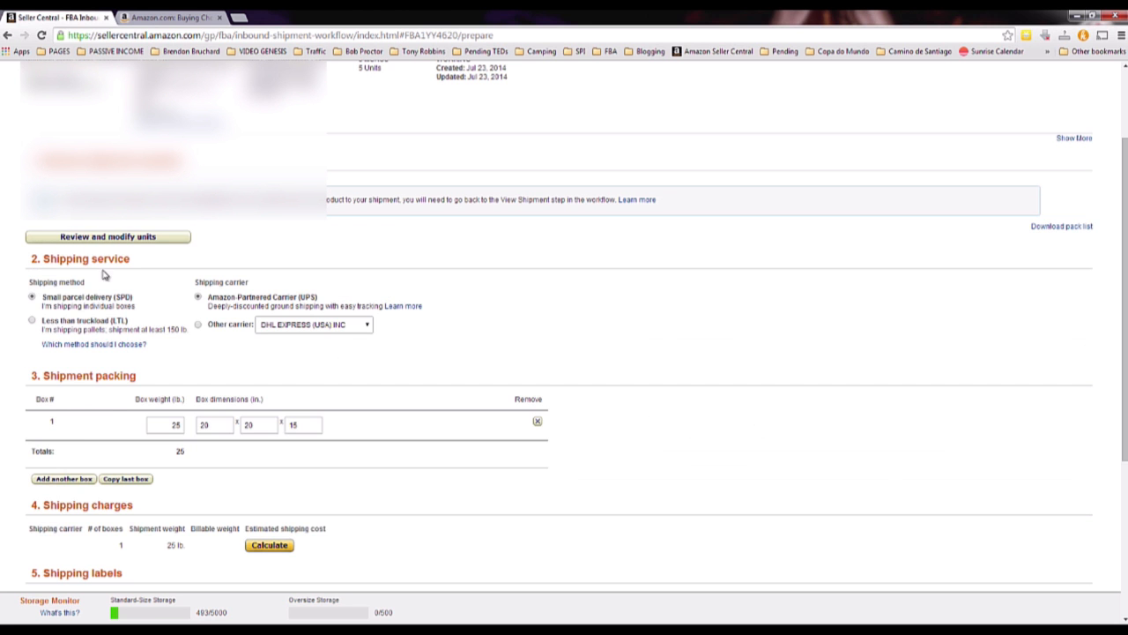
{"action": "left_click", "coordinate": [65, 480]}
{"action": "left_click", "coordinate": [176, 453]}
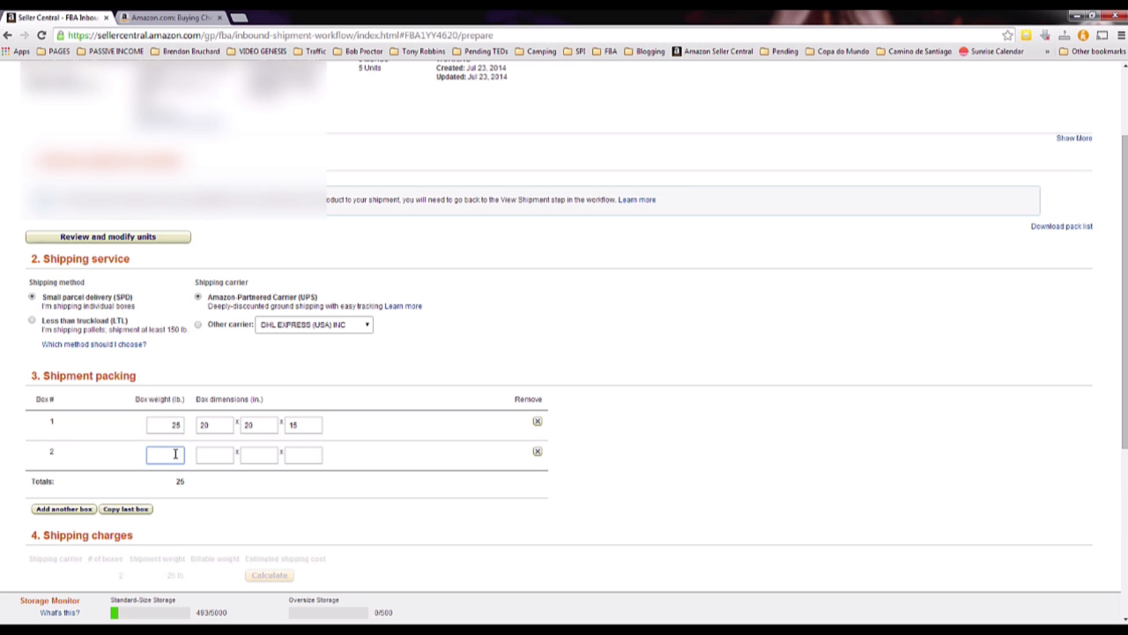
{"action": "type", "text": "10"}
{"action": "left_click", "coordinate": [222, 454]}
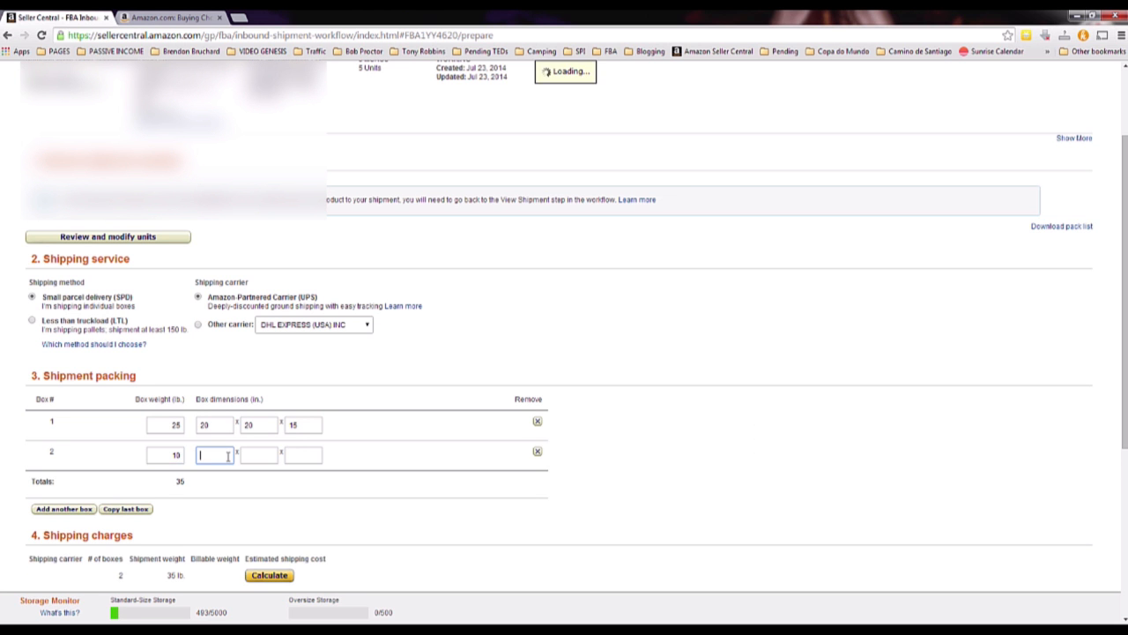
{"action": "type", "text": "10"}
{"action": "key", "text": "Tab"}
{"action": "type", "text": "15"}
{"action": "key", "text": "Tab"}
{"action": "type", "text": "20"}
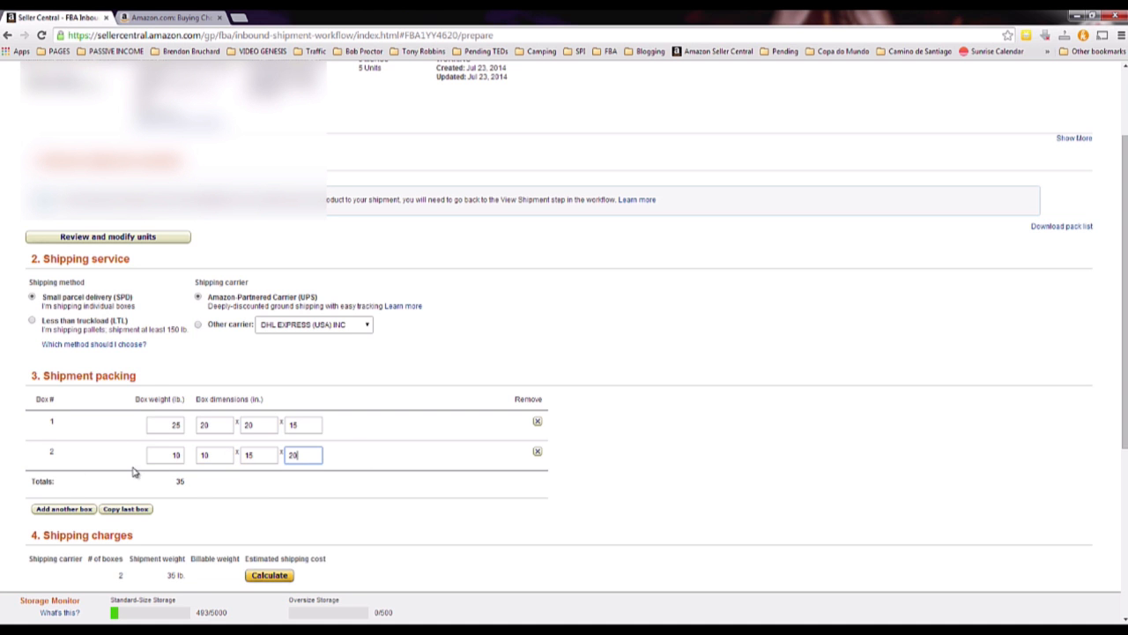
Remove the second box from the shipment packing, and check the total weight.
{"action": "left_click_drag", "start_coordinate": [172, 483], "coordinate": [187, 479]}
{"action": "left_click", "coordinate": [537, 454]}
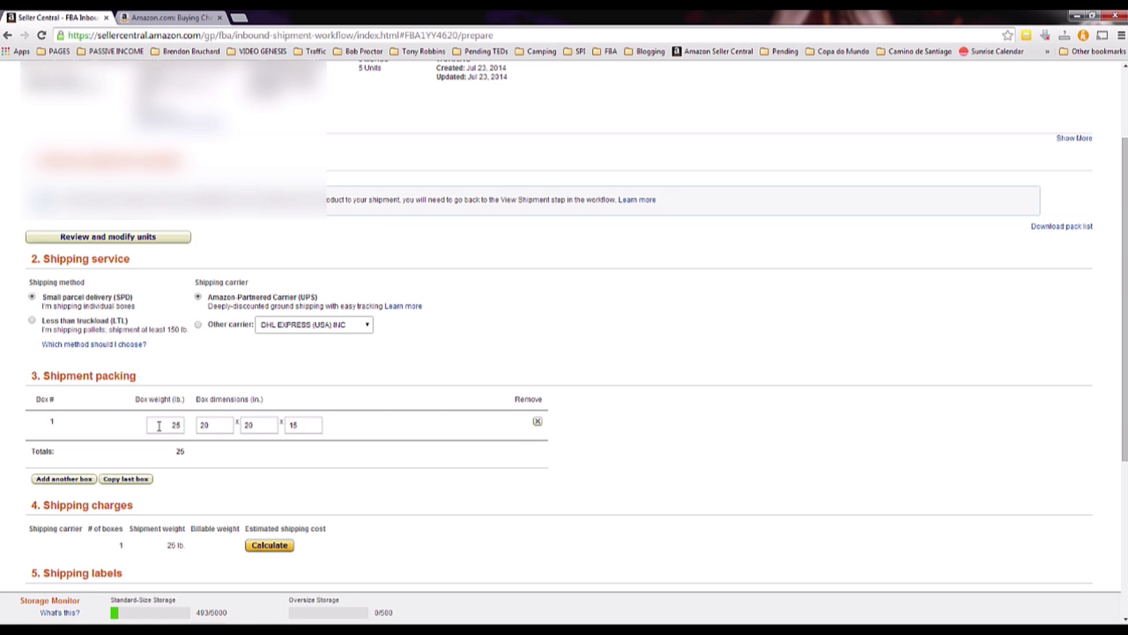
{"action": "left_click", "coordinate": [164, 424]}
{"action": "double_click", "coordinate": [180, 451]}
{"action": "left_click", "coordinate": [222, 474]}
Set box 1's dimensions to 30 x 10 x 15 in., and calculate the shipping charges.
{"action": "left_click_drag", "start_coordinate": [50, 511], "coordinate": [118, 508]}
{"action": "scroll", "coordinate": [113, 514], "scroll_direction": "down", "scroll_amount": 1}
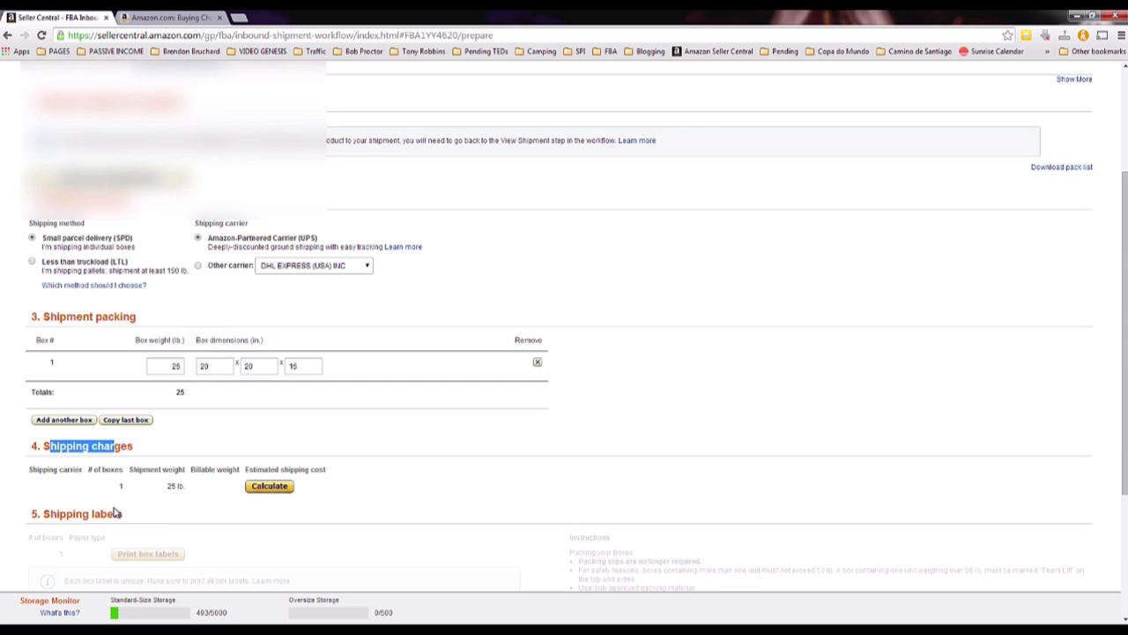
{"action": "left_click", "coordinate": [280, 488]}
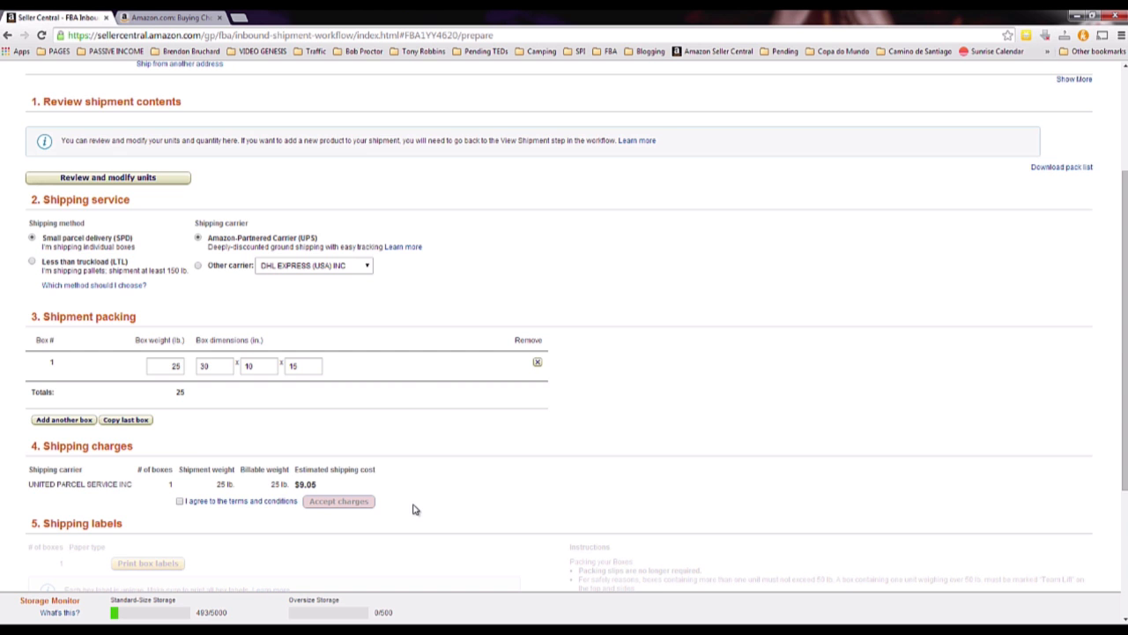
Agree to the terms and conditions, and accept the shipping charges.
{"action": "left_click", "coordinate": [180, 501]}
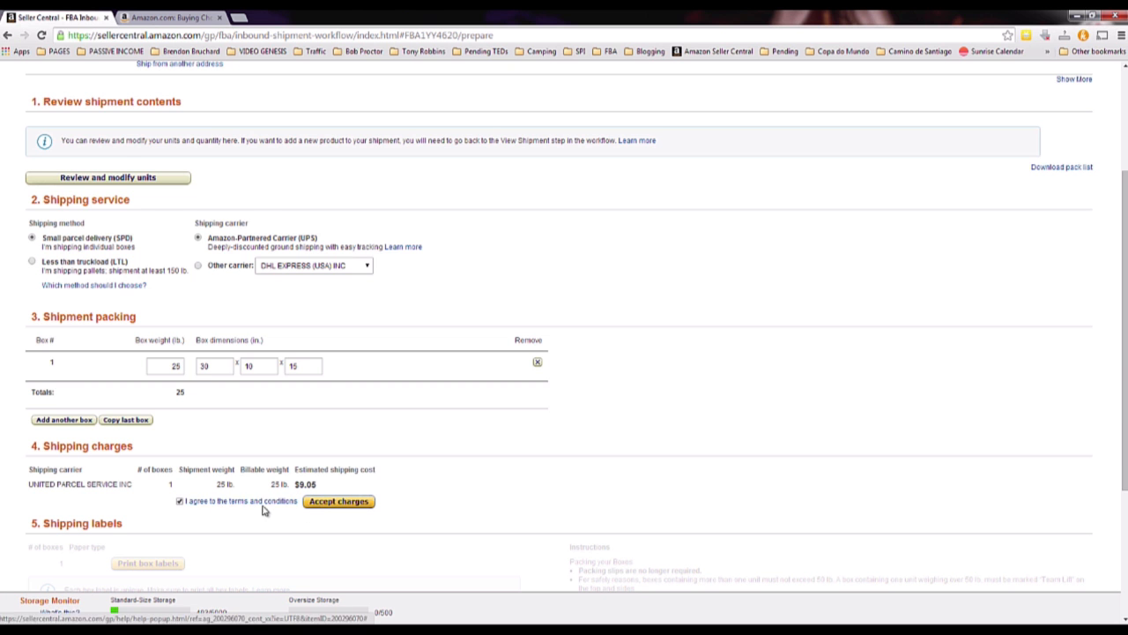
{"action": "scroll", "coordinate": [270, 512], "scroll_direction": "down", "scroll_amount": 3}
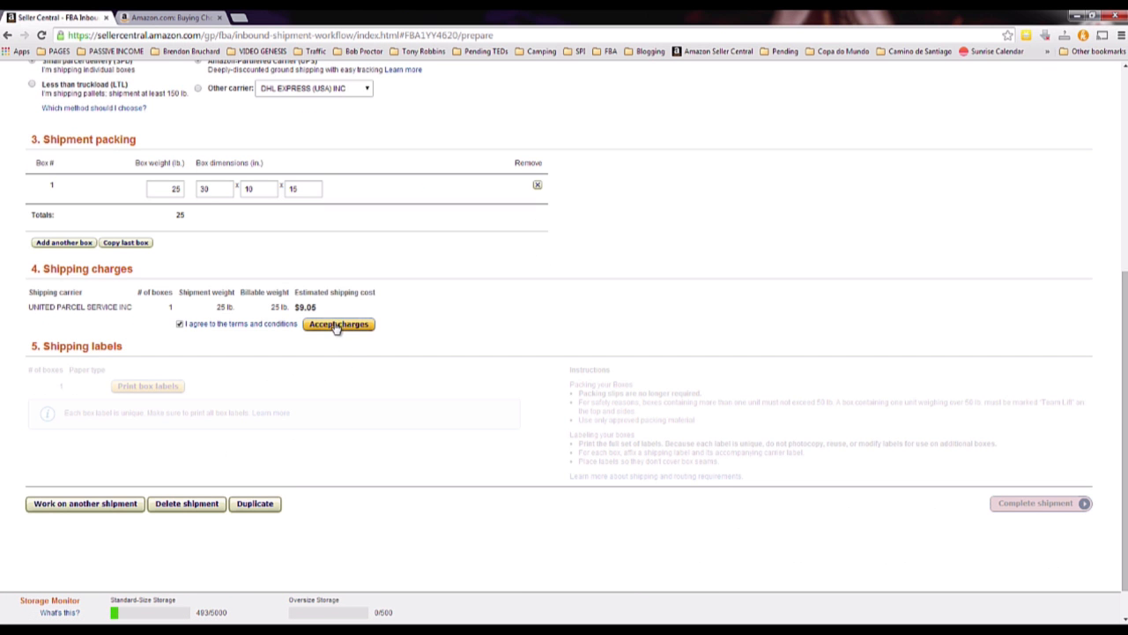
{"action": "left_click", "coordinate": [338, 325]}
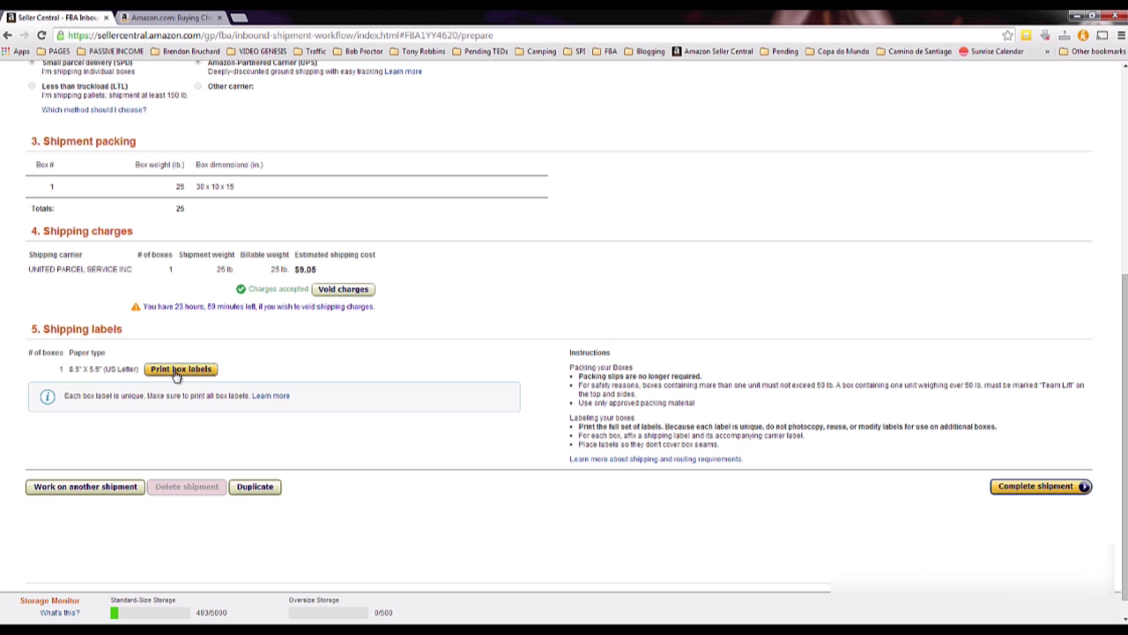
Generate the box label for the Chester shipment, view the downloaded label PDF, and close it.
{"action": "scroll", "coordinate": [180, 373], "scroll_direction": "up", "scroll_amount": 1}
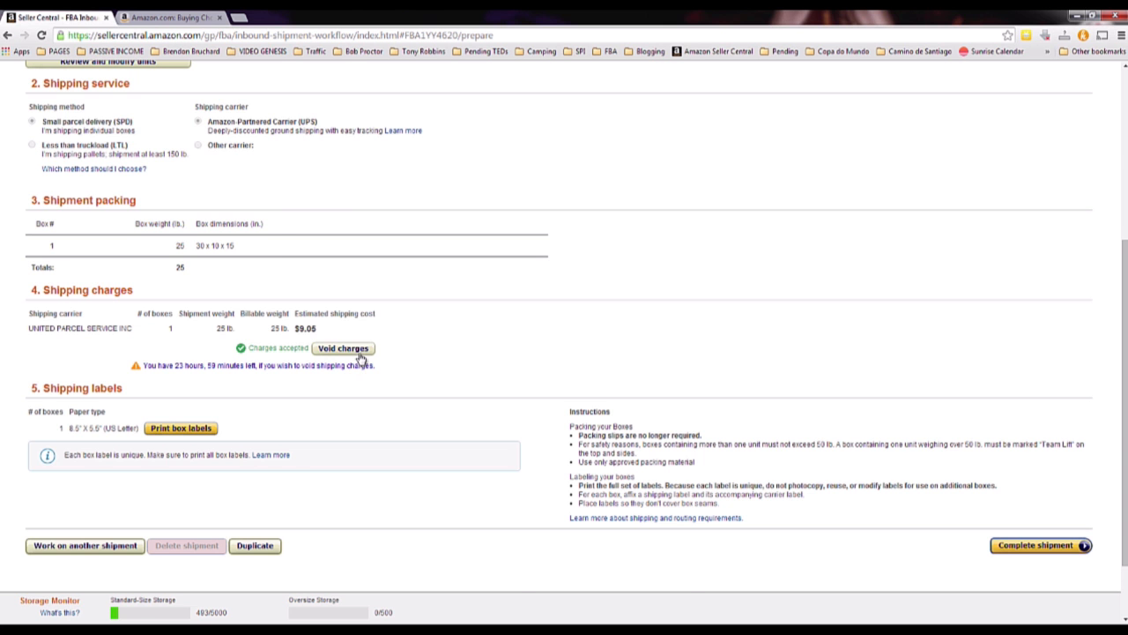
{"action": "scroll", "coordinate": [358, 361], "scroll_direction": "up", "scroll_amount": 3}
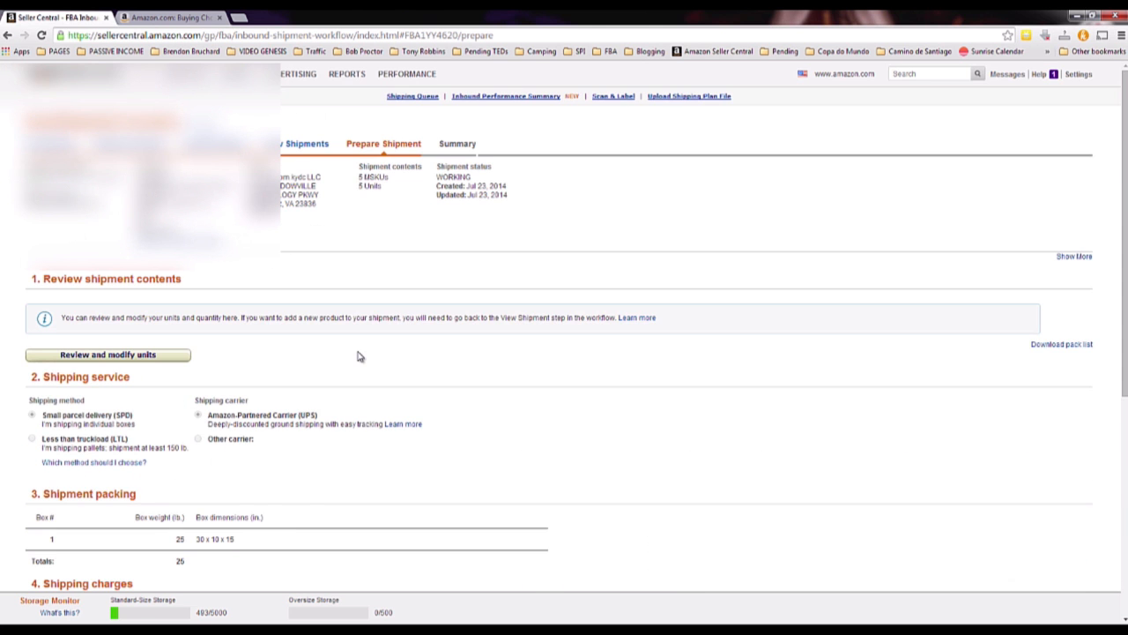
{"action": "scroll", "coordinate": [359, 357], "scroll_direction": "down", "scroll_amount": 3}
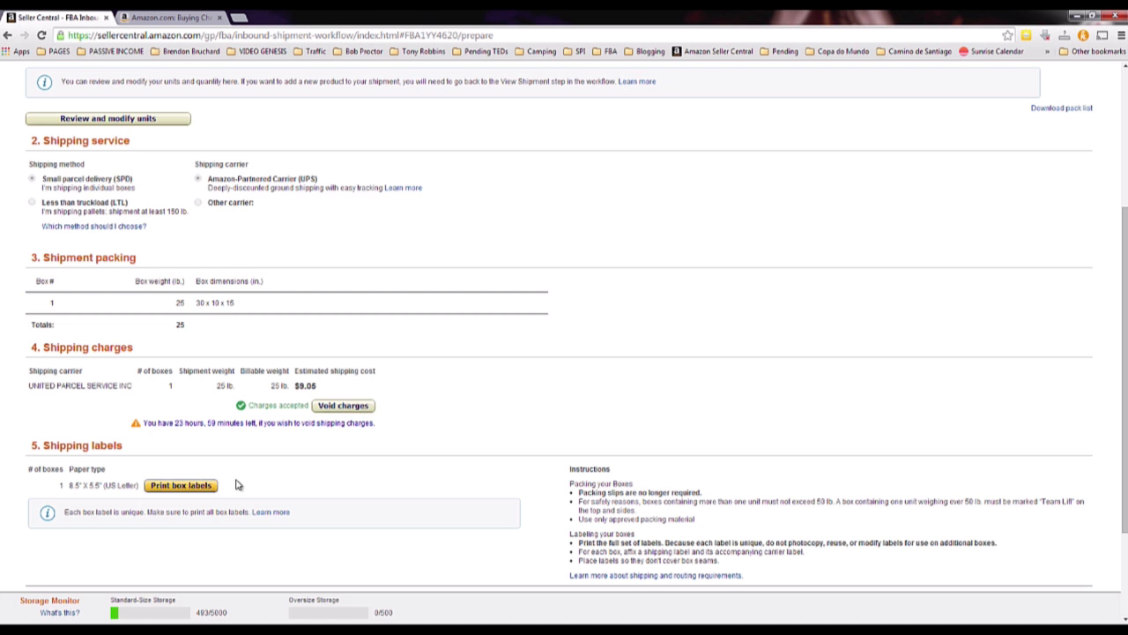
{"action": "left_click", "coordinate": [203, 485]}
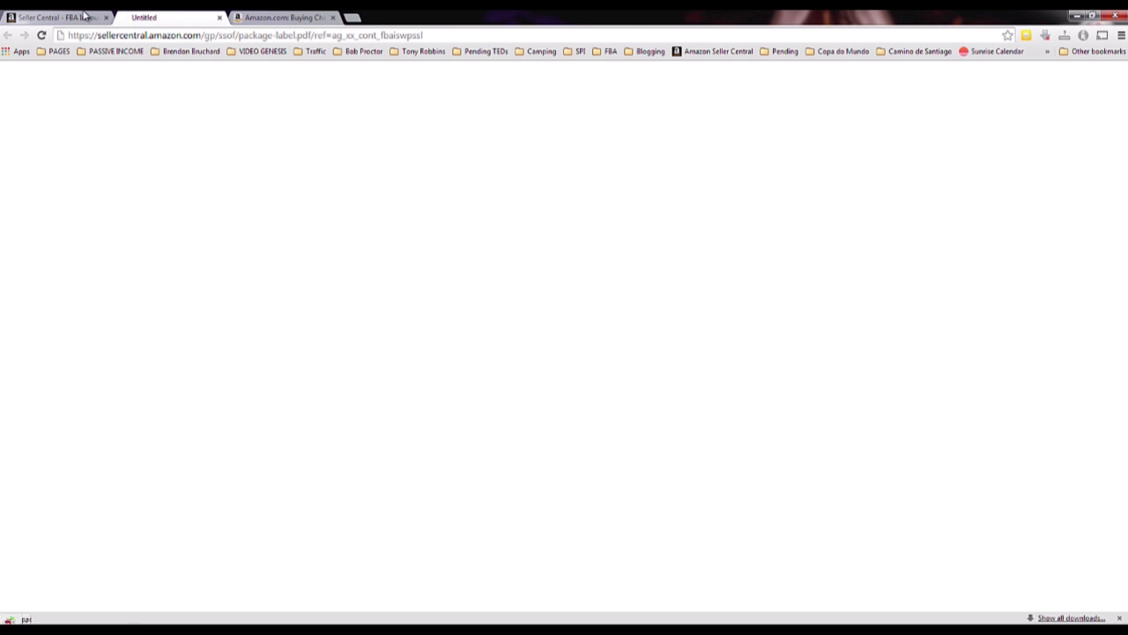
{"action": "left_click", "coordinate": [53, 611]}
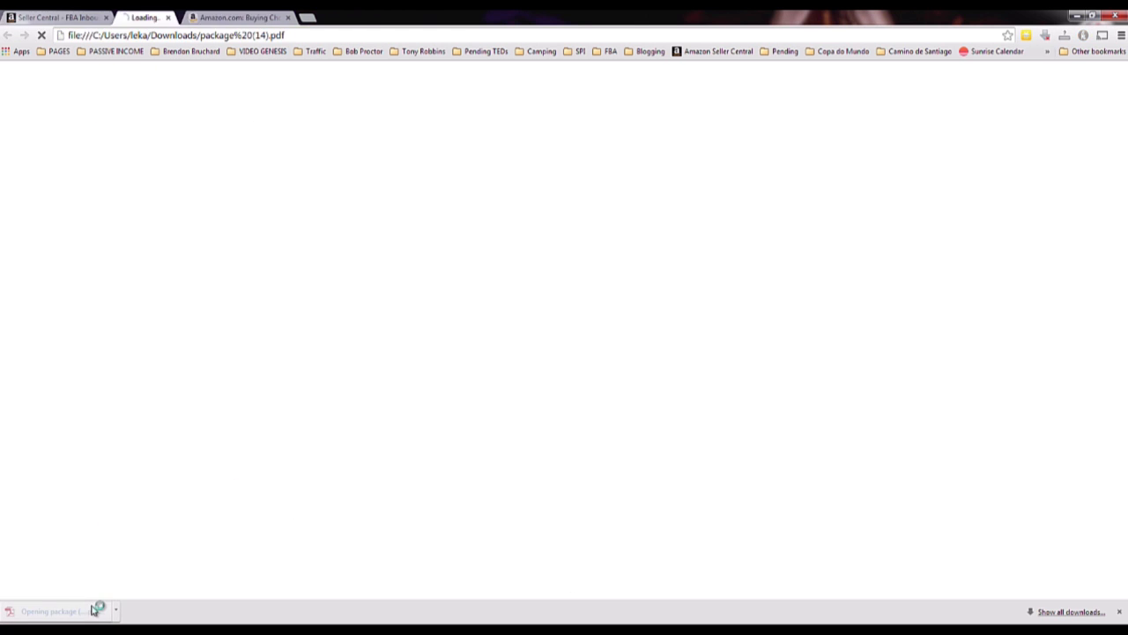
{"action": "scroll", "coordinate": [311, 462], "scroll_direction": "down", "scroll_amount": 1}
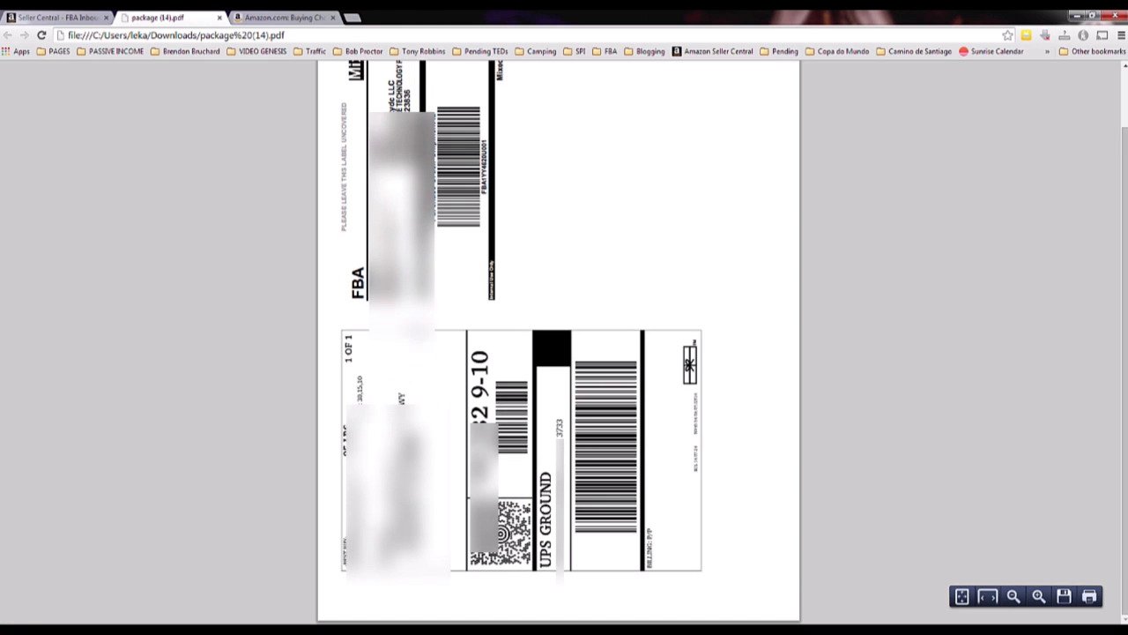
{"action": "left_click", "coordinate": [219, 18]}
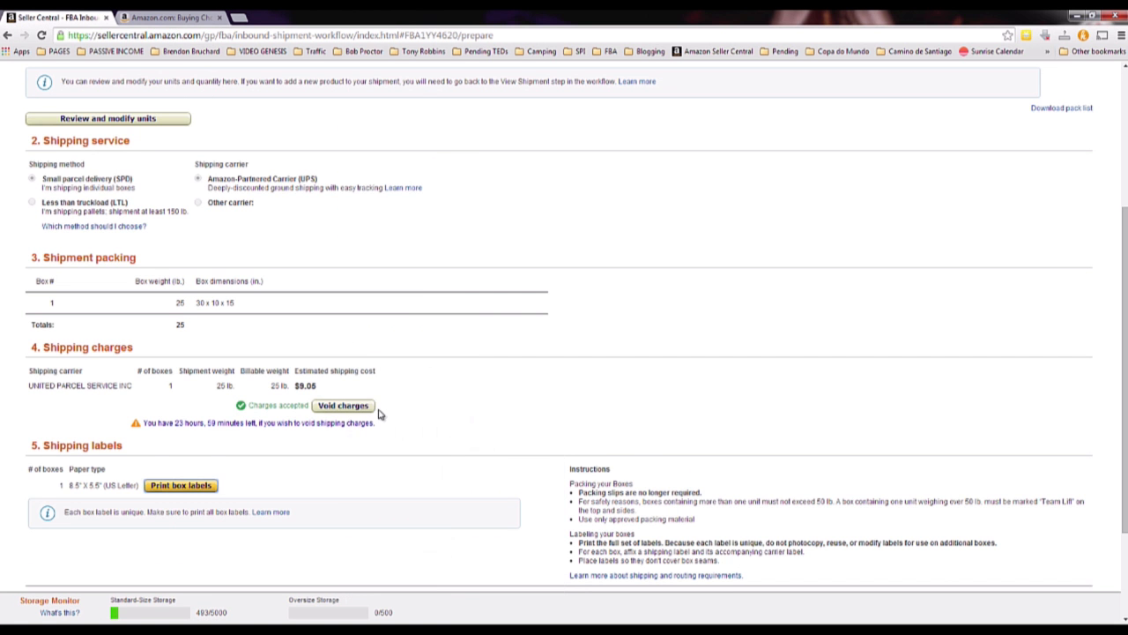
Void the accepted shipping charges, and return to the plan's shipment list to work on another shipment.
{"action": "left_click", "coordinate": [342, 406]}
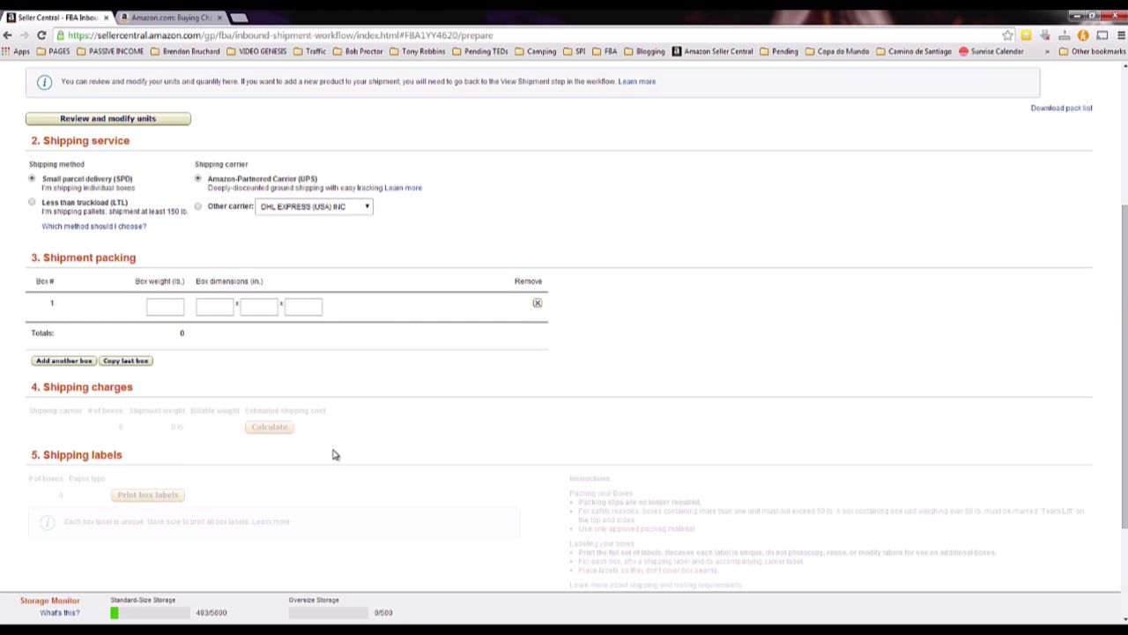
{"action": "scroll", "coordinate": [334, 455], "scroll_direction": "up", "scroll_amount": 3}
{"action": "scroll", "coordinate": [333, 455], "scroll_direction": "down", "scroll_amount": 4}
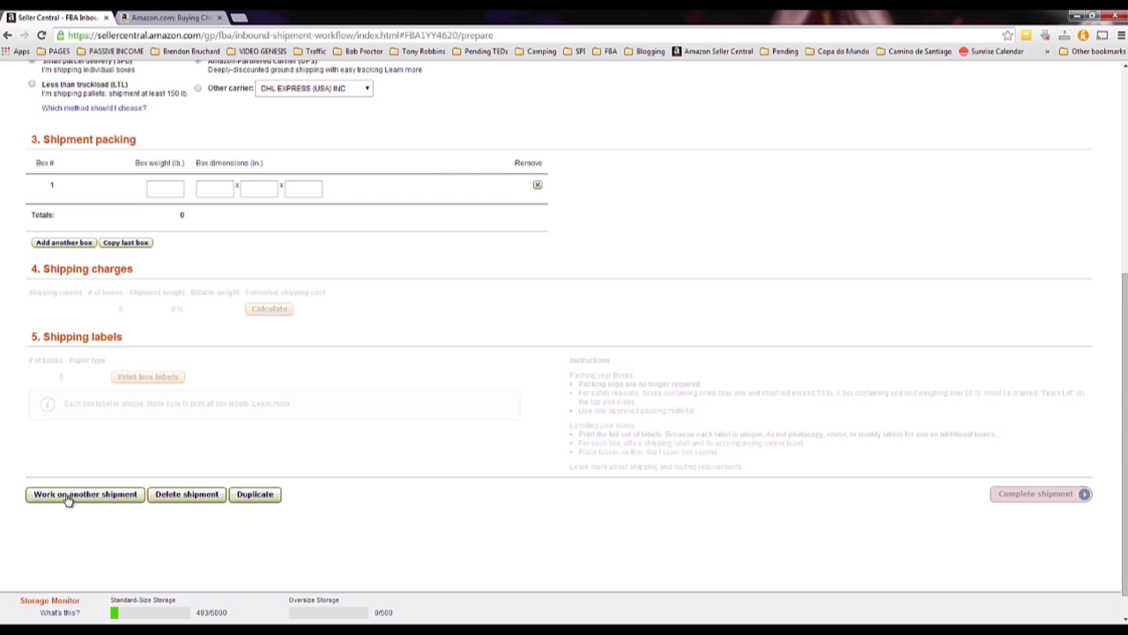
{"action": "left_click", "coordinate": [51, 497]}
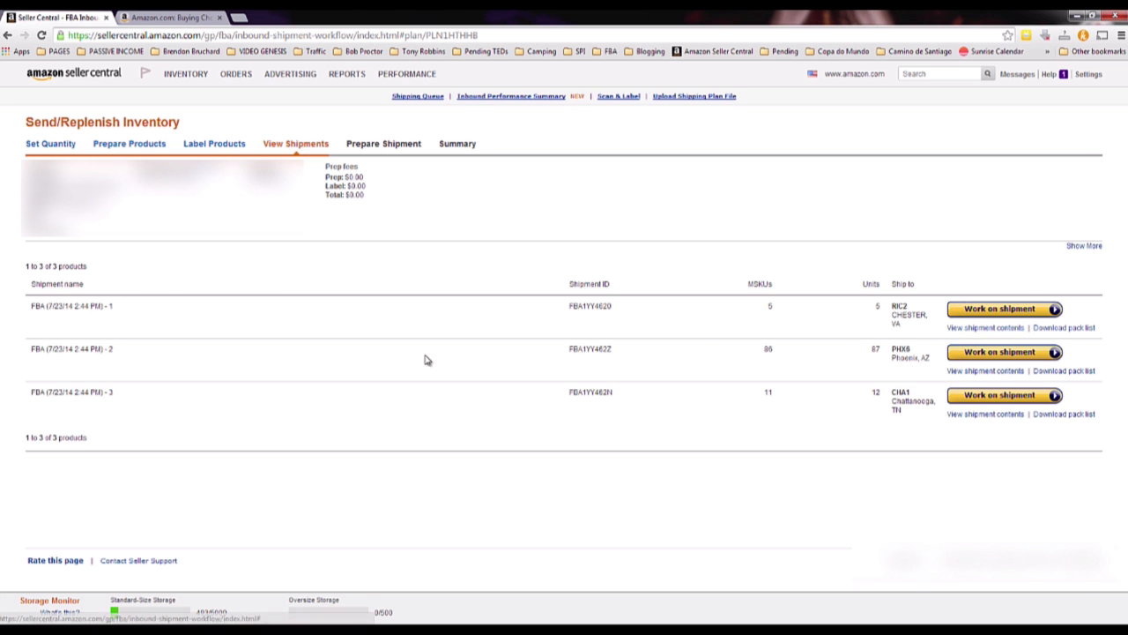